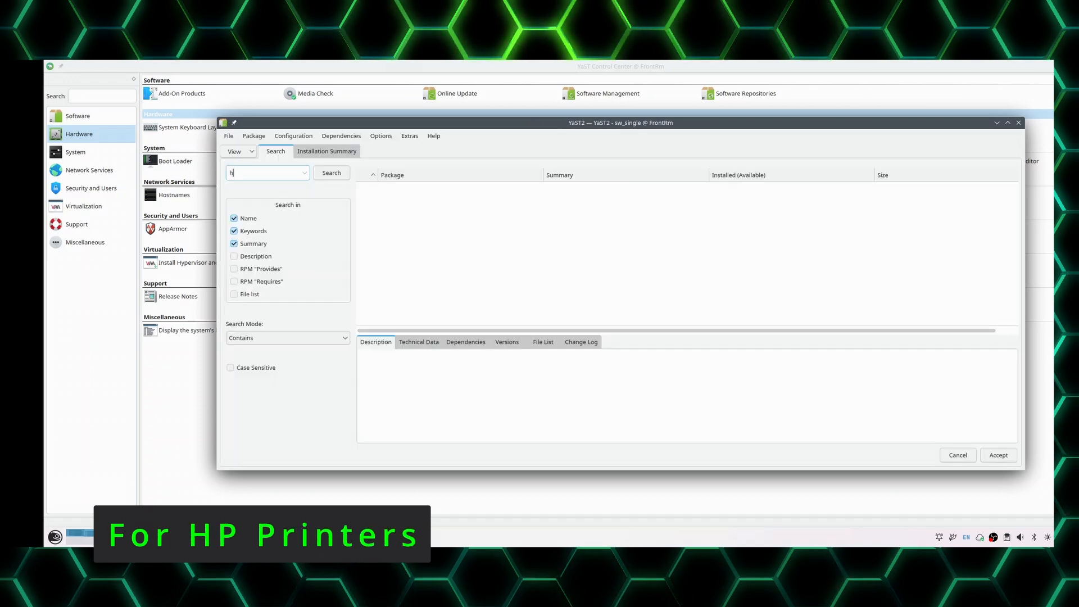
Search for the hplip package, install it with its automatic dependency changes, and finish the package installation
key(Return)
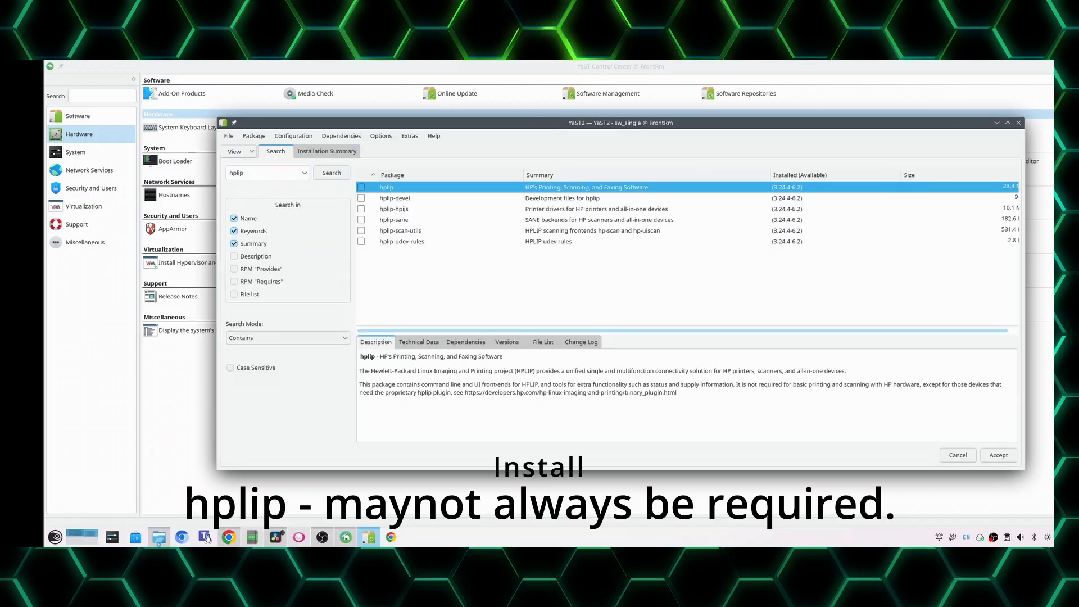
key(plus)
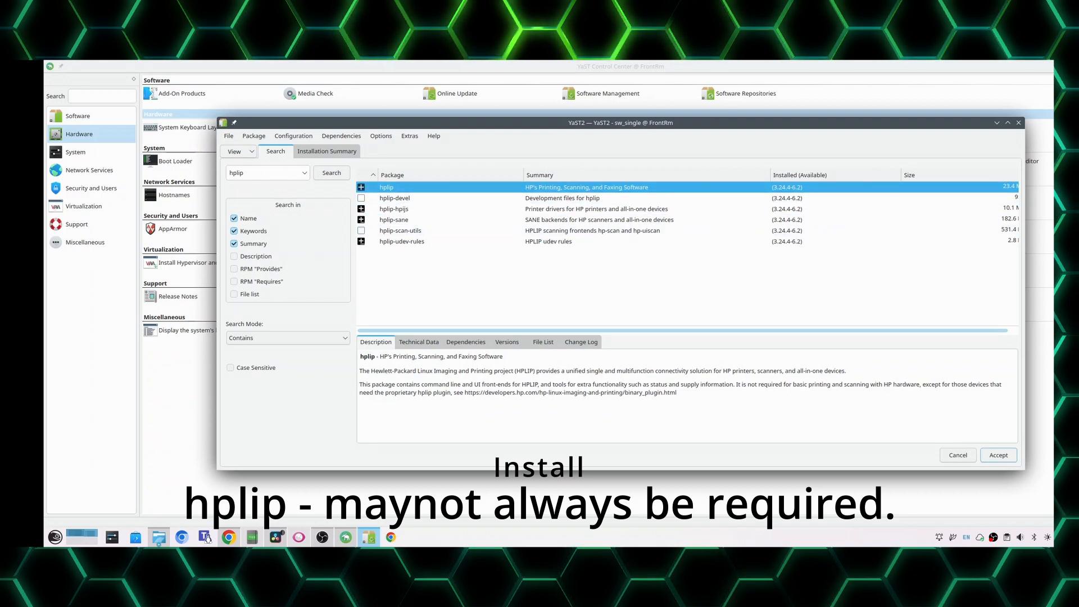
key(alt+a)
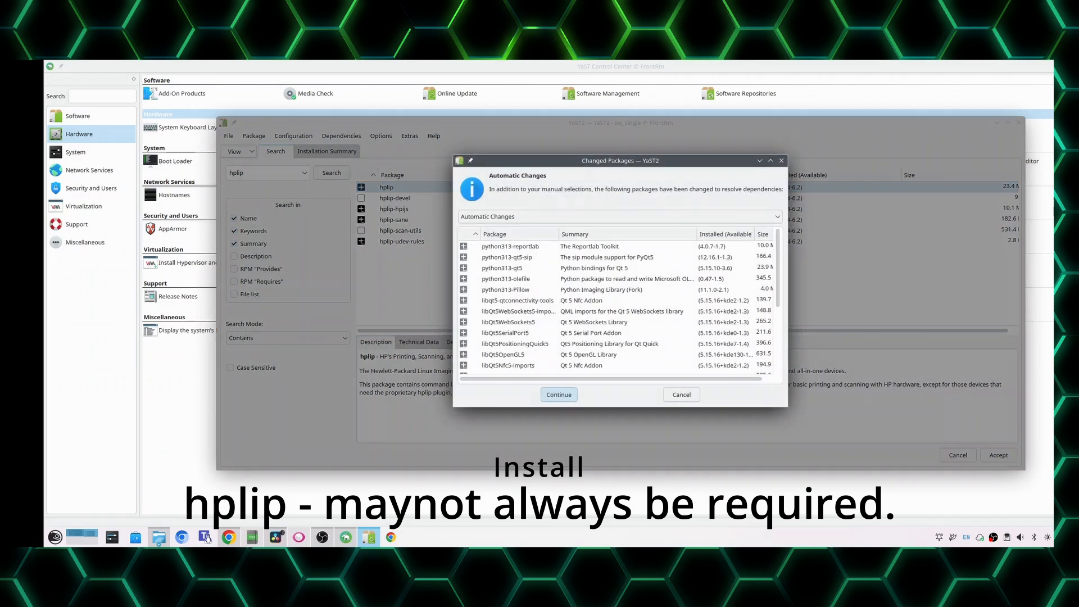
key(Return)
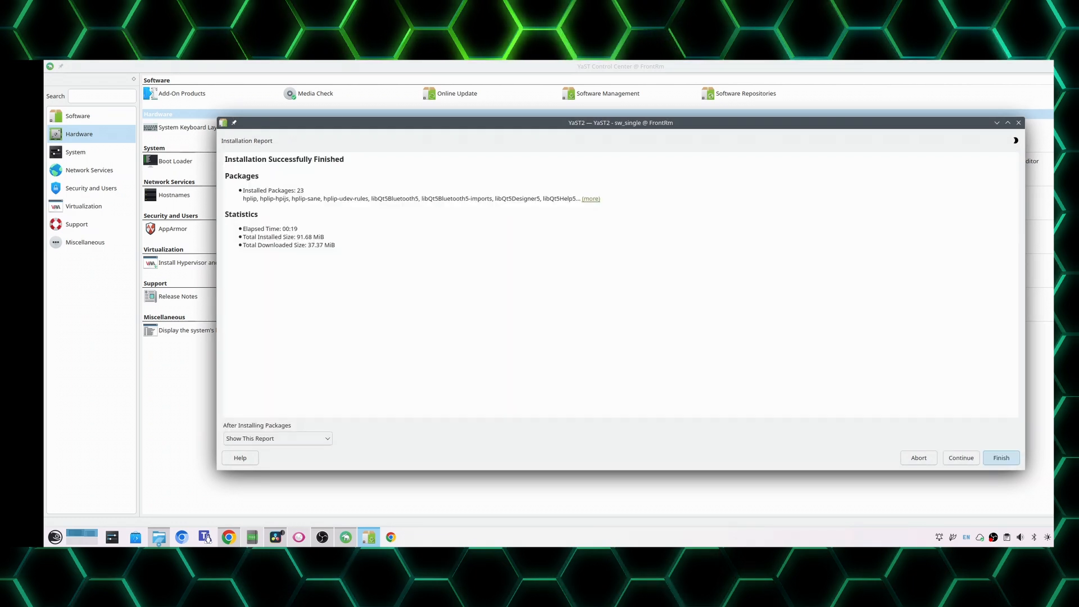
key(Return)
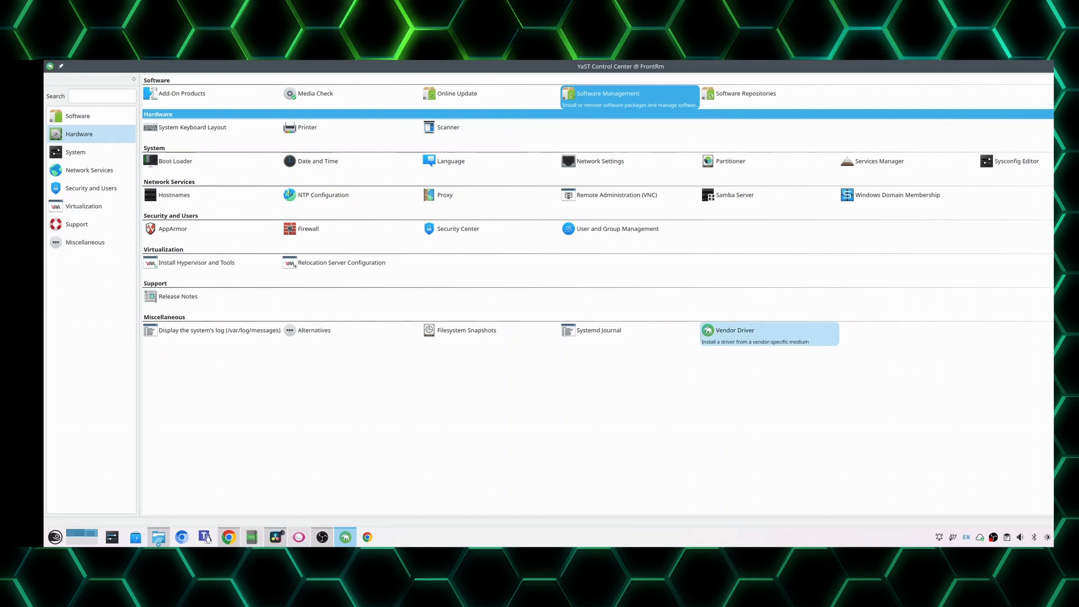
Open the printer configuration and try an HP Devices (HPLIP) connection with the network printing Connection Wizard
click(351, 130)
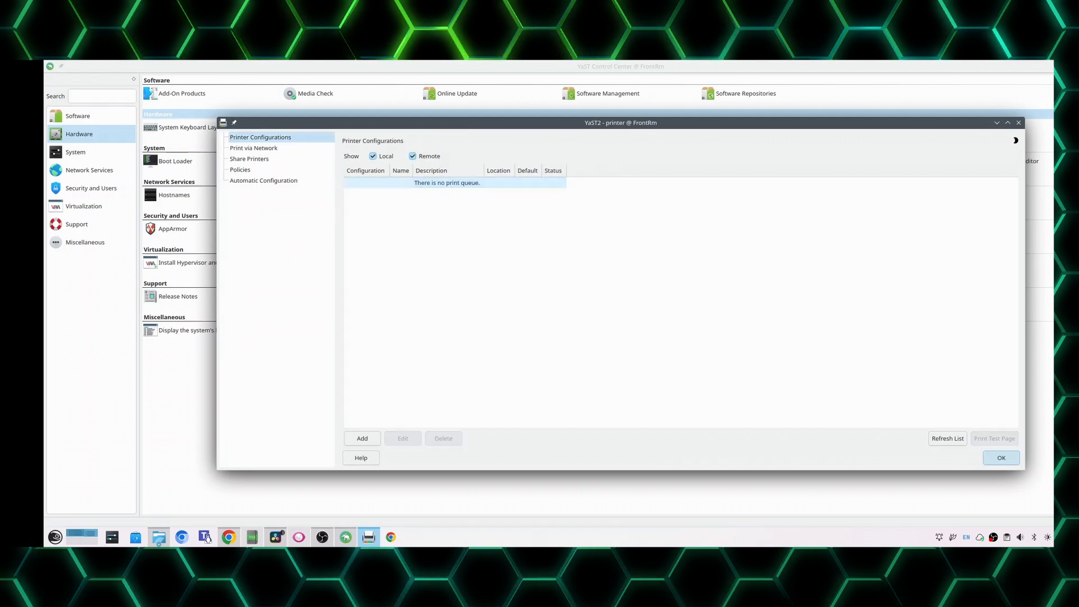
click(253, 147)
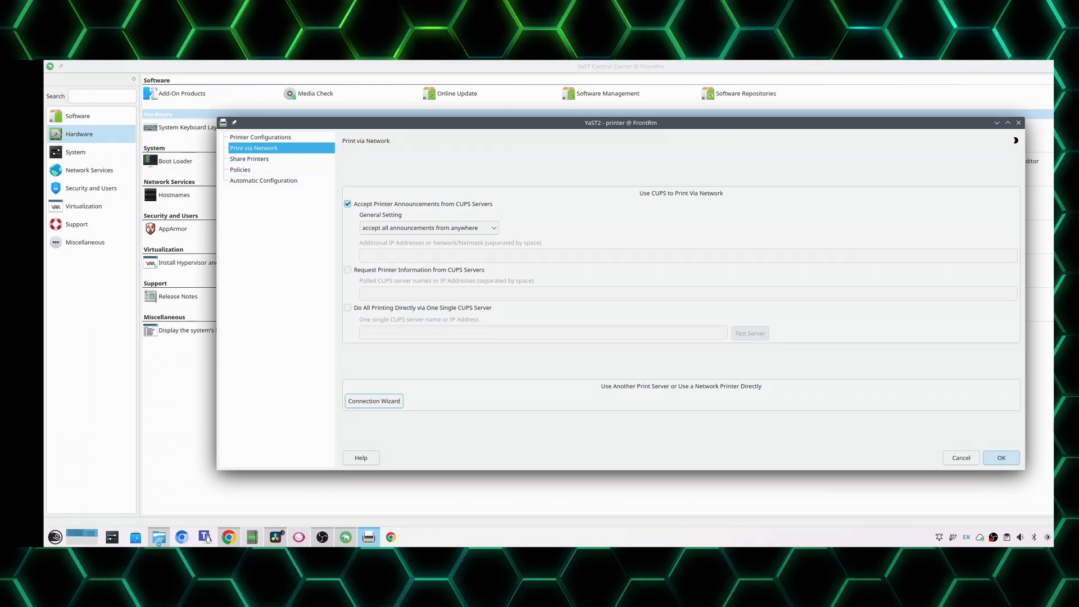
click(374, 401)
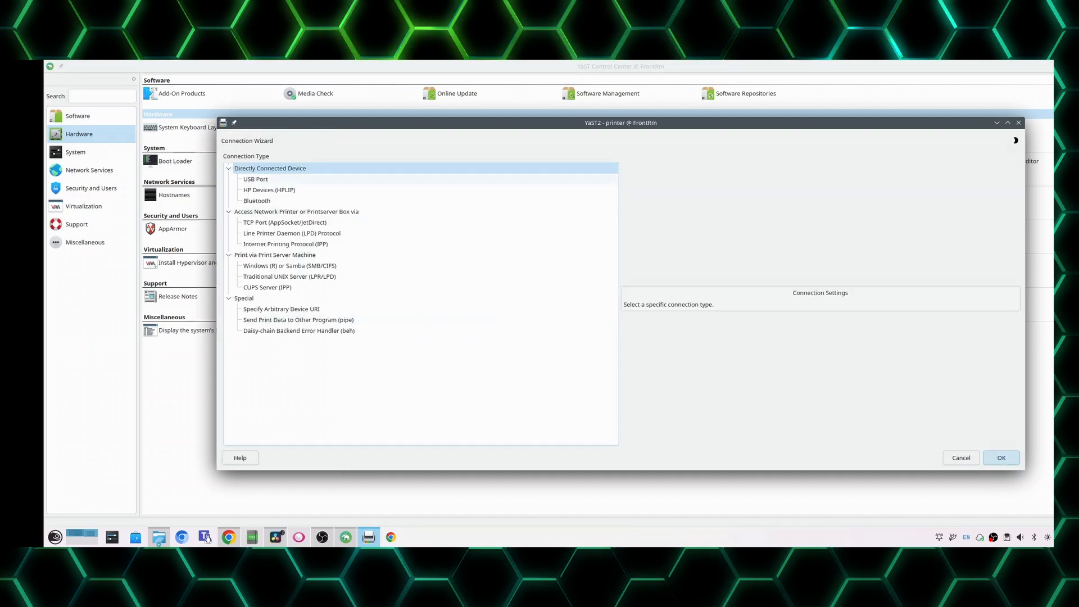
click(269, 190)
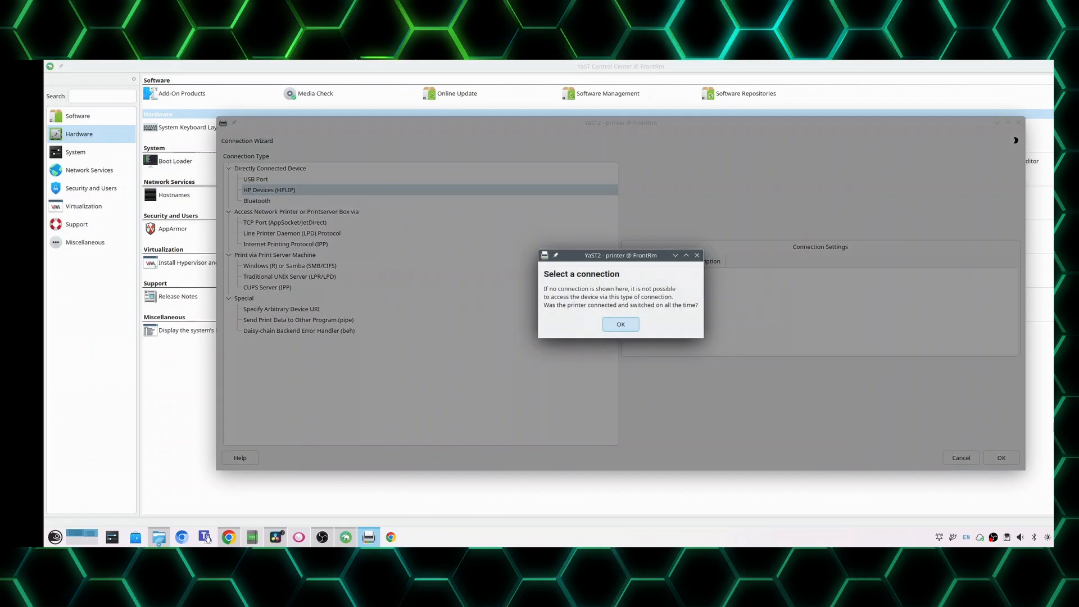
key(Return)
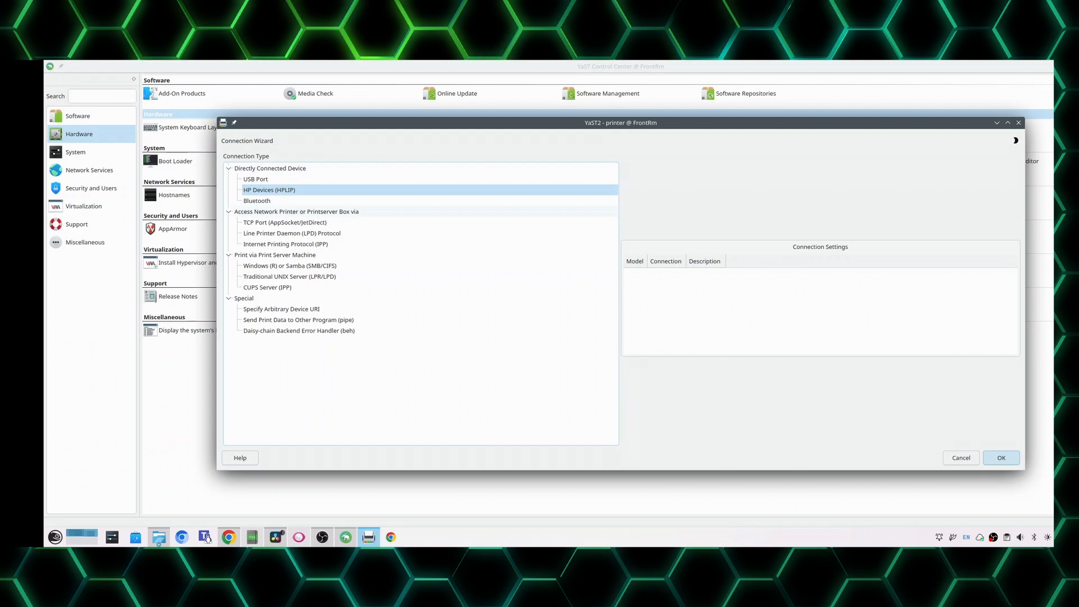
Choose a TCP Port (AppSocket/JetDirect) connection and set its IP address to 192.168.1.40
click(296, 211)
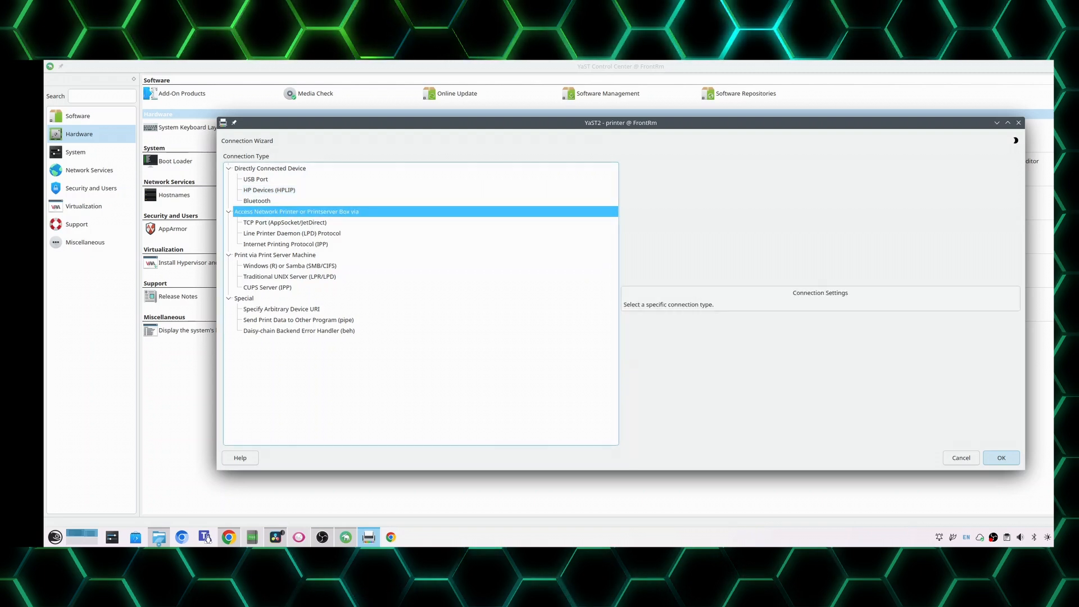
click(285, 222)
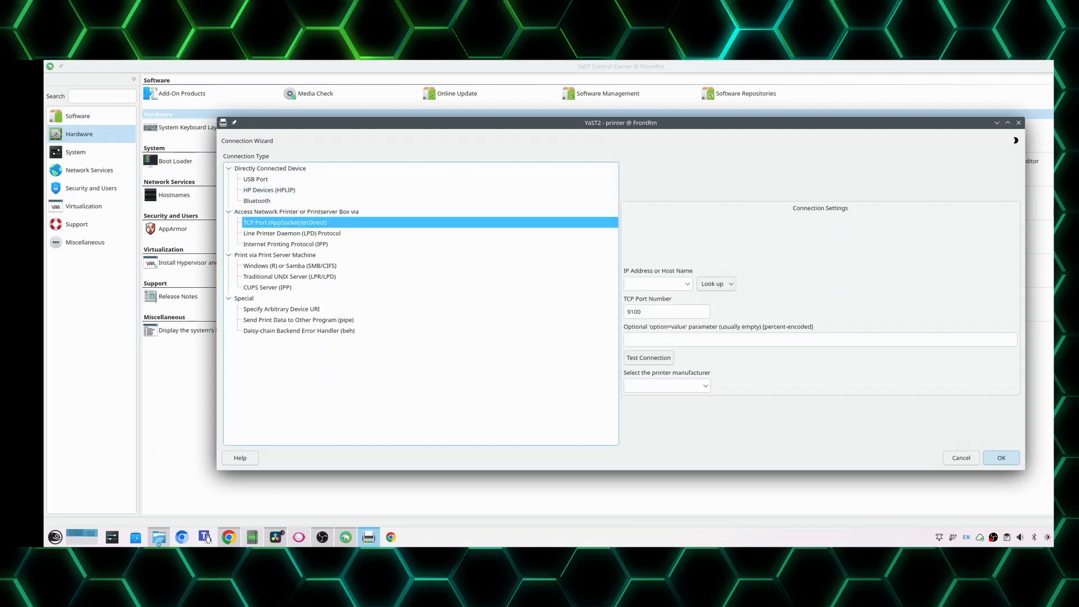
click(686, 283)
click(658, 295)
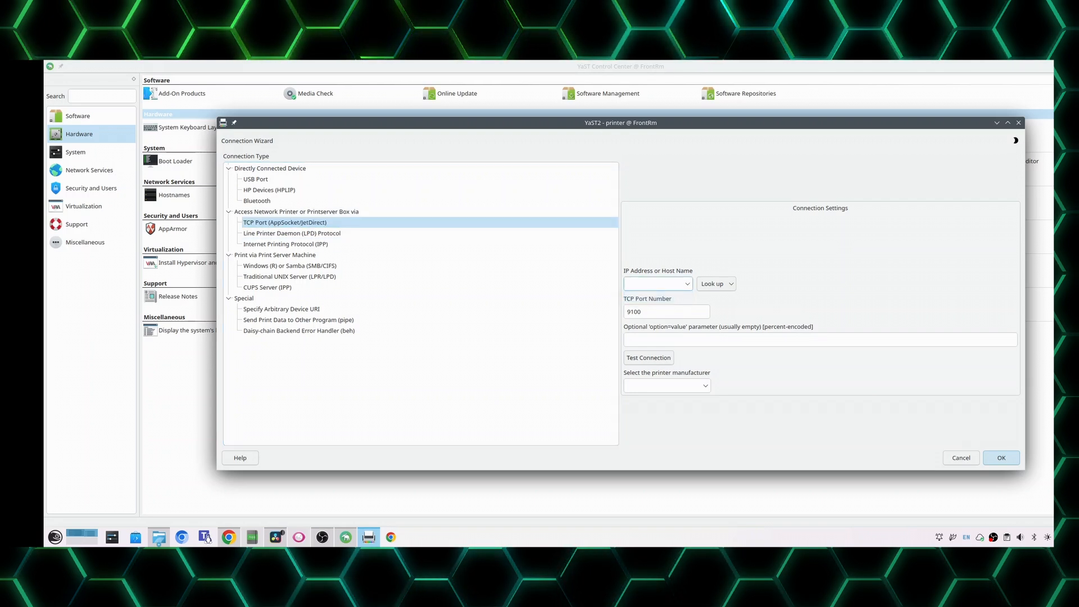
text(192.168.1.40)
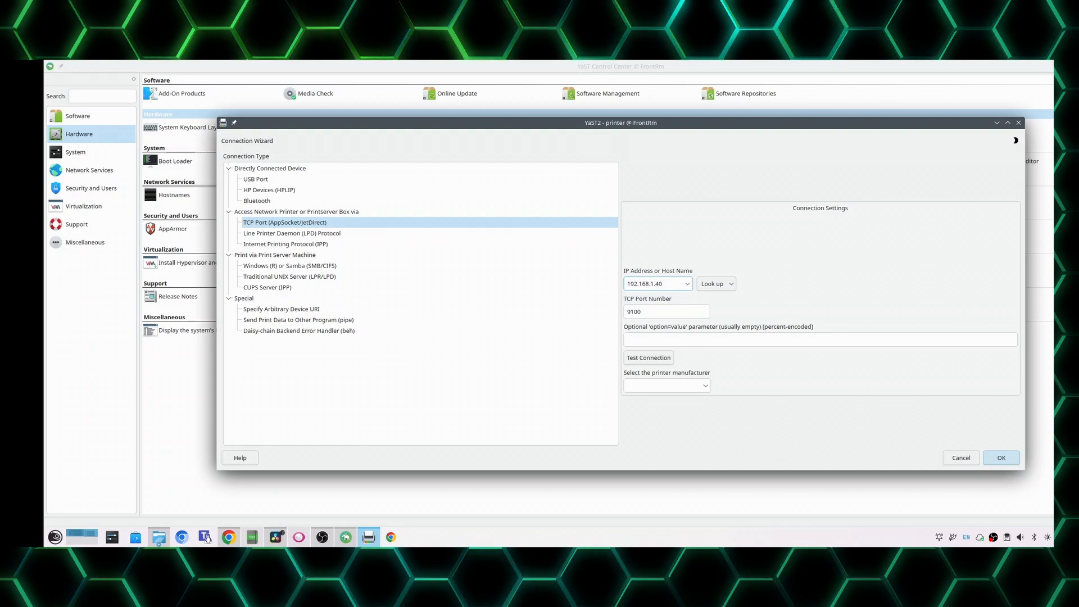
Try to scan the network for direct socket servers and leave the printer configuration without saving a connection
click(715, 283)
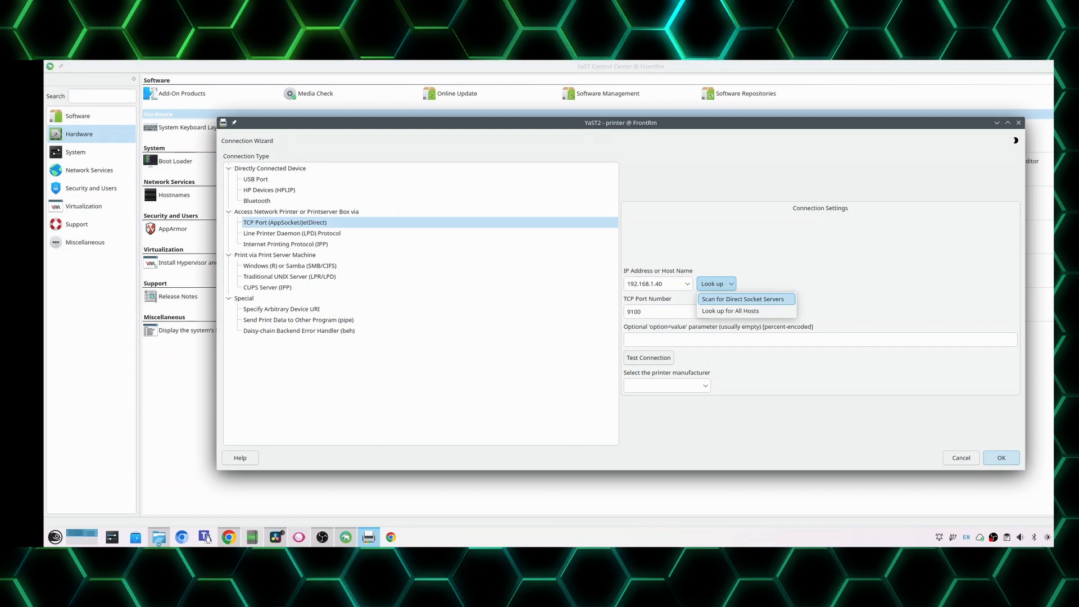
click(743, 299)
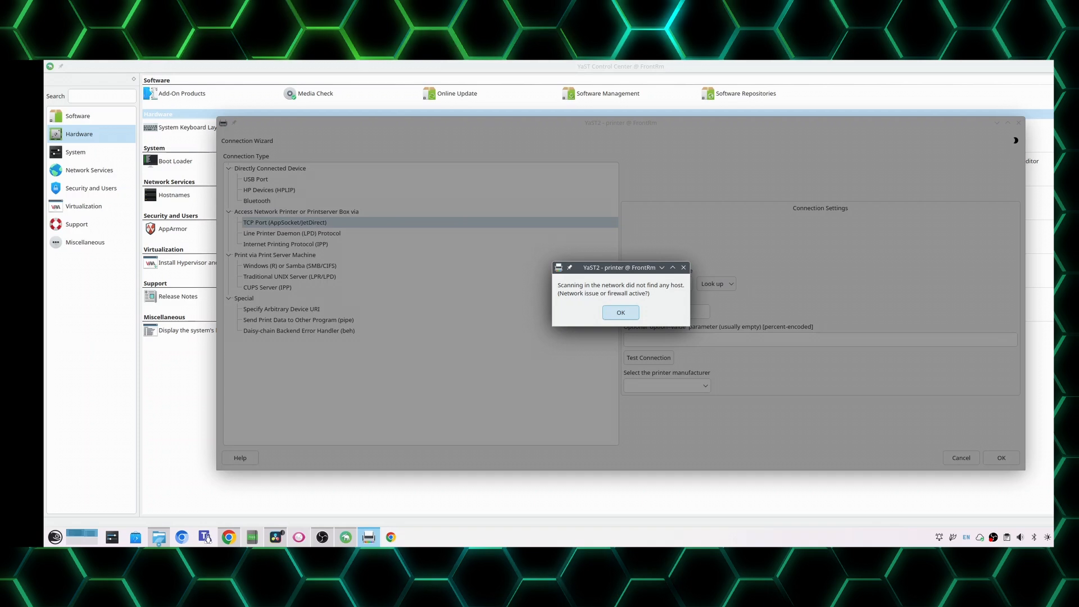
key(Return)
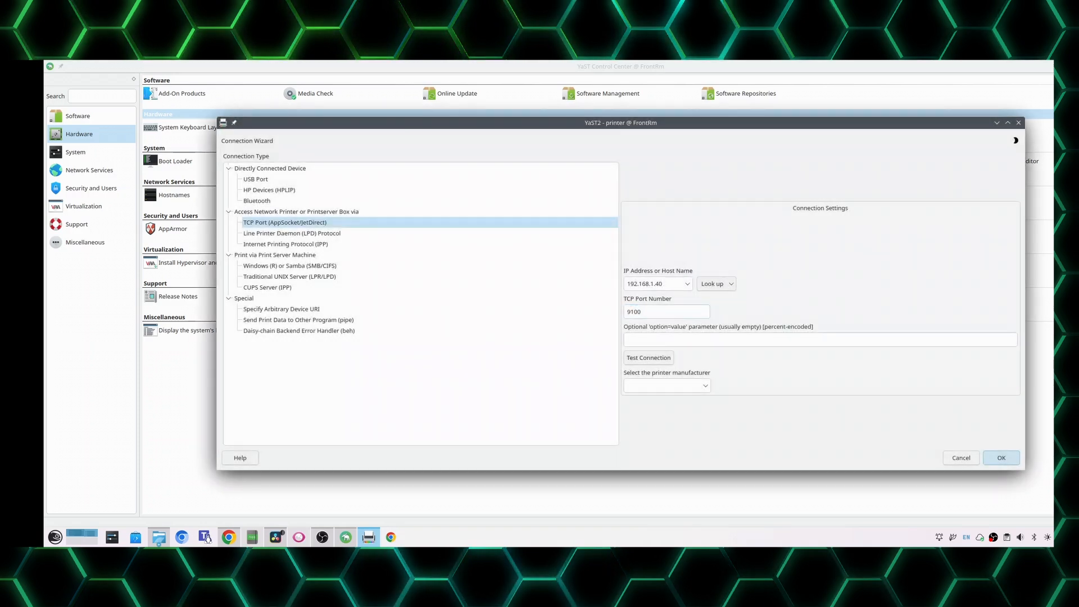
key(Return)
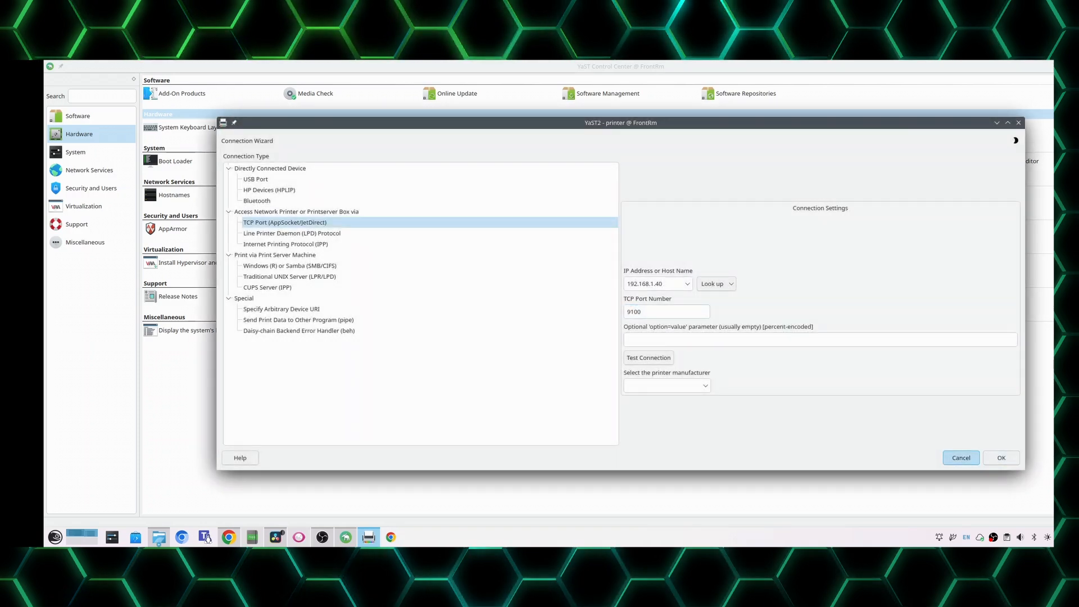
key(Return)
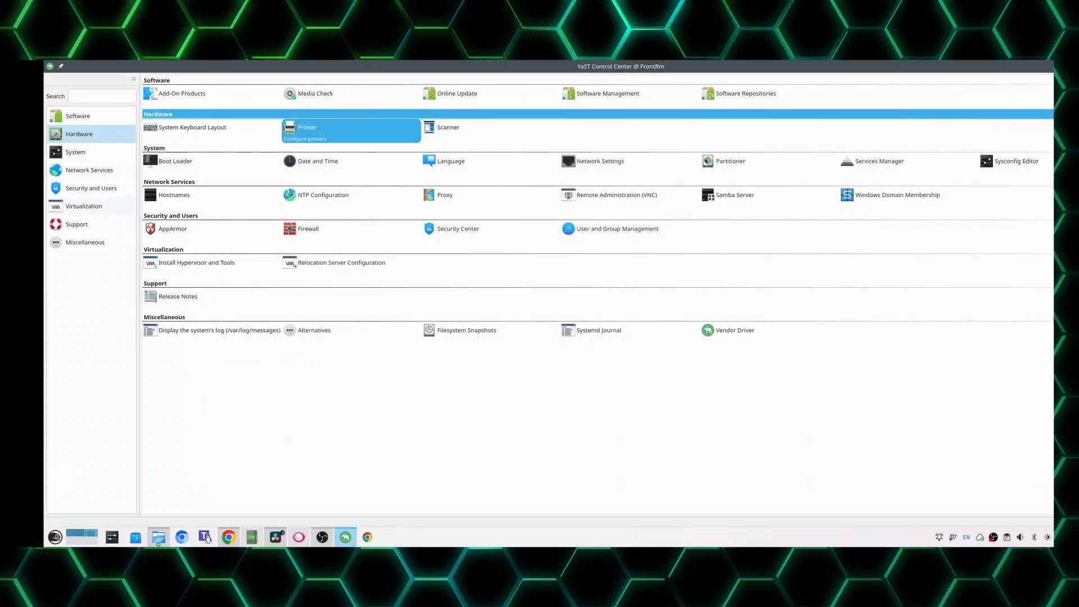
Open the firewall configuration and examine its interfaces and which zone is the default
click(308, 228)
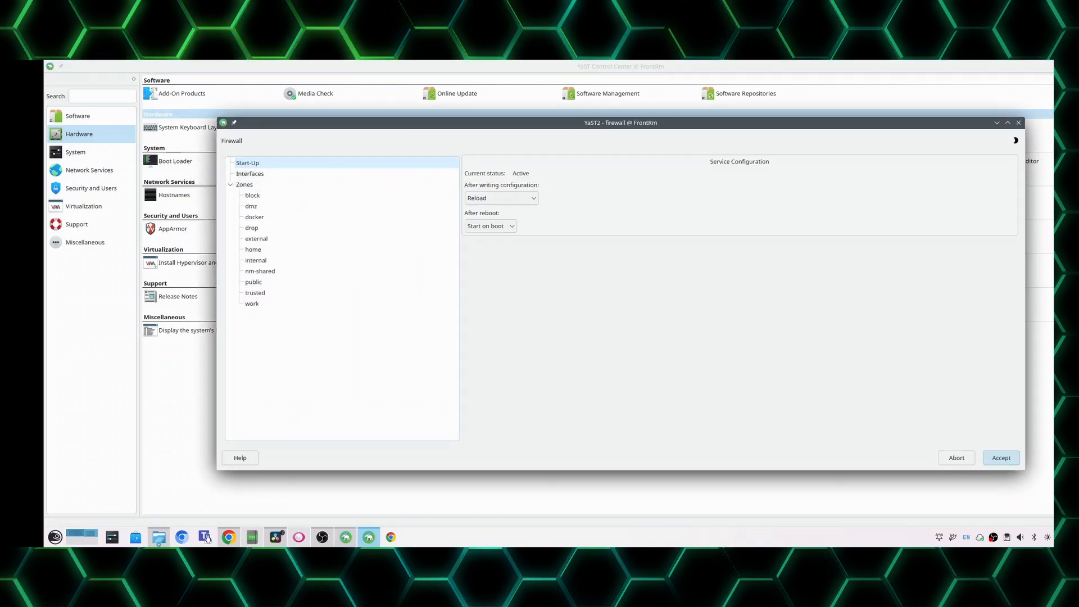
click(249, 174)
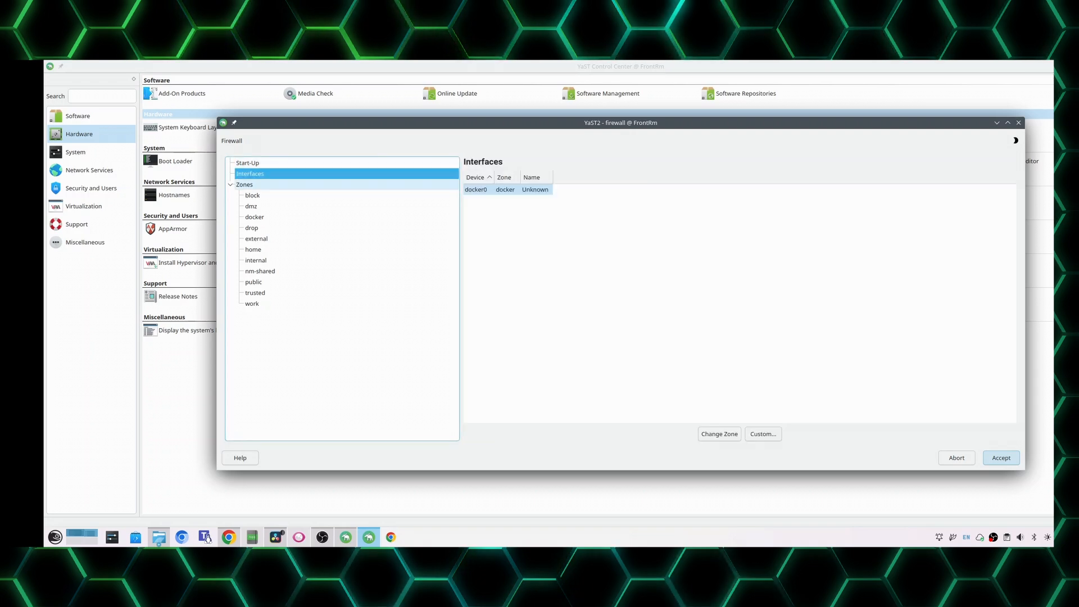
click(244, 184)
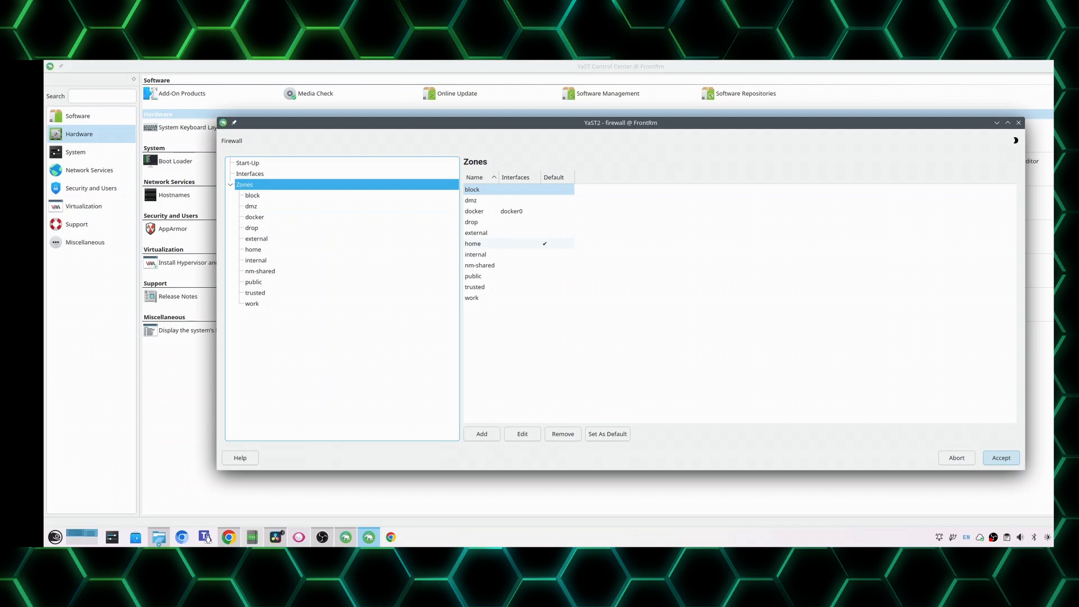
click(476, 233)
click(475, 243)
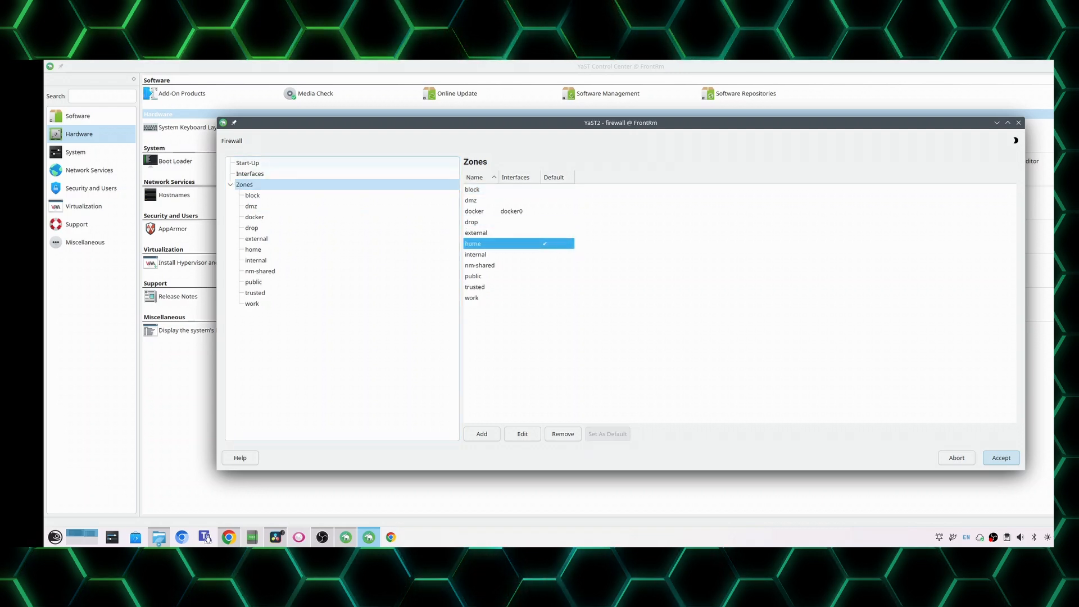
Set the firewall to Stop after writing the configuration and Do not start after reboot, and accept the changes
click(248, 163)
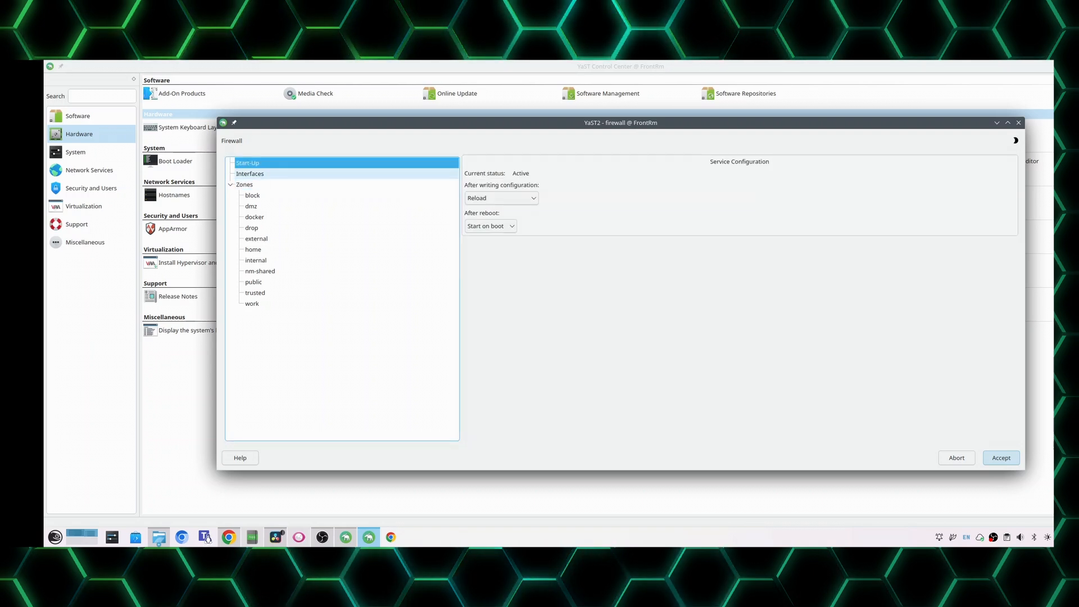
click(502, 198)
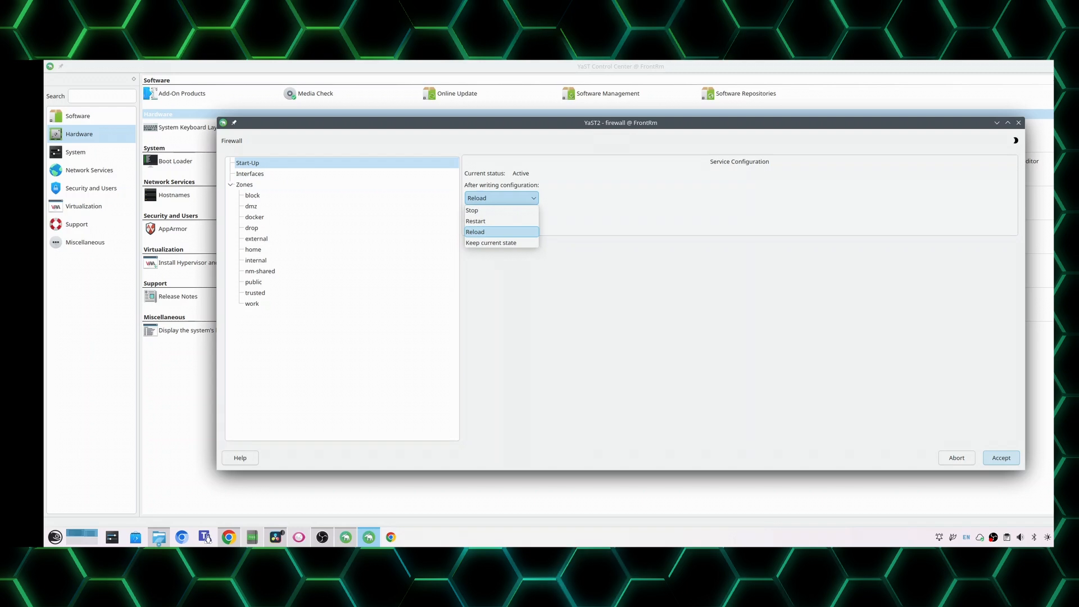
click(501, 198)
click(501, 198)
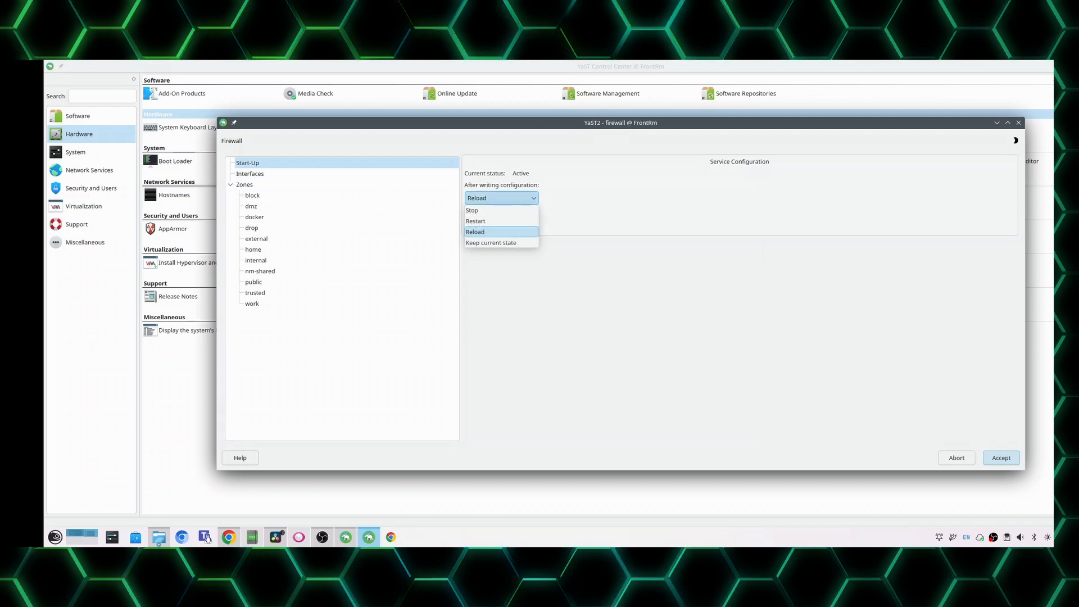
click(472, 210)
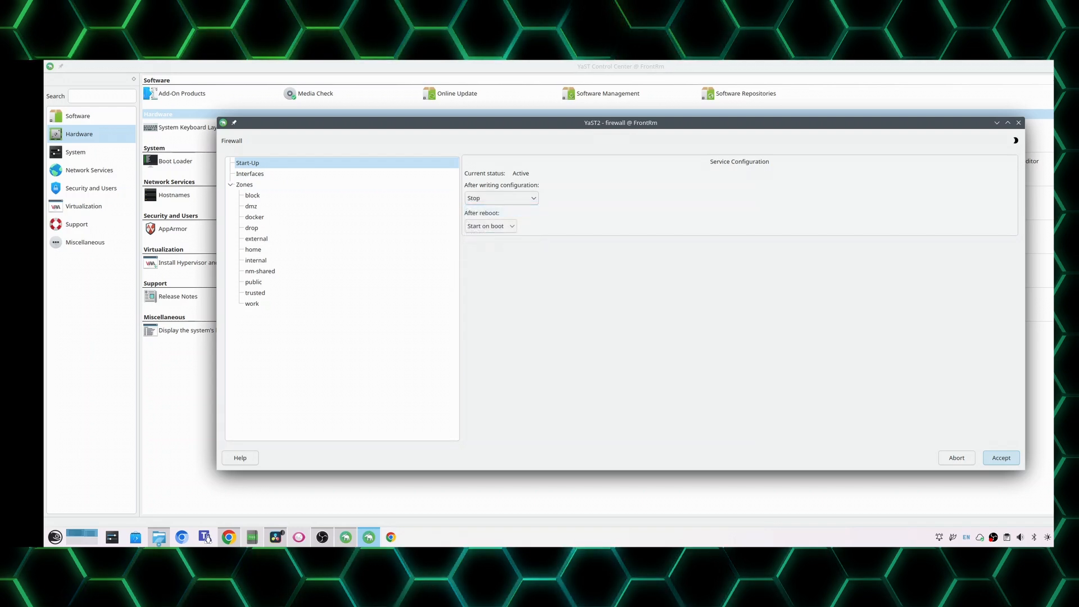
click(491, 226)
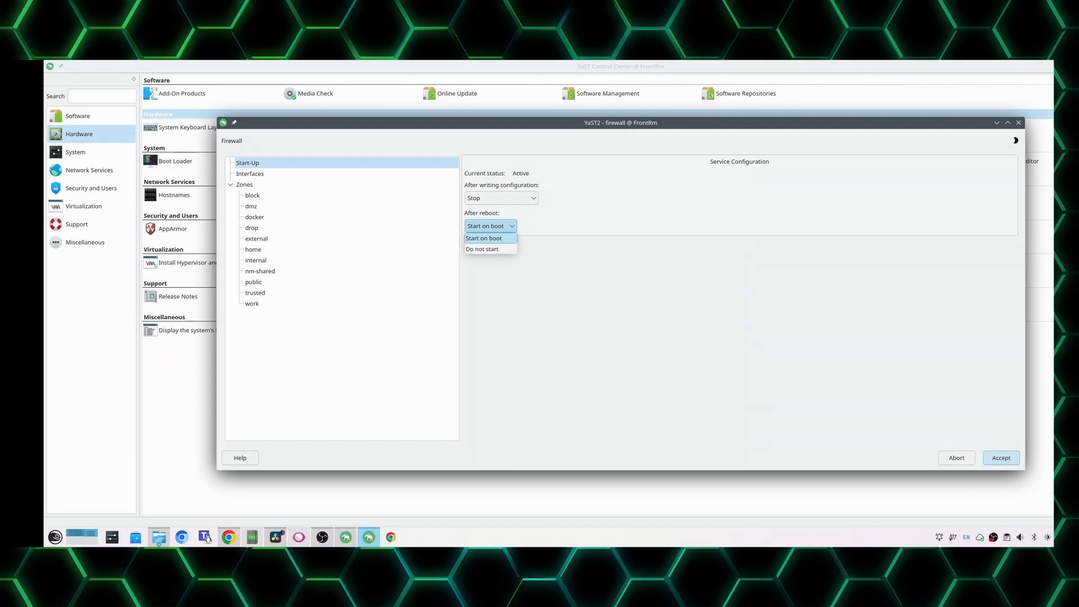
click(482, 249)
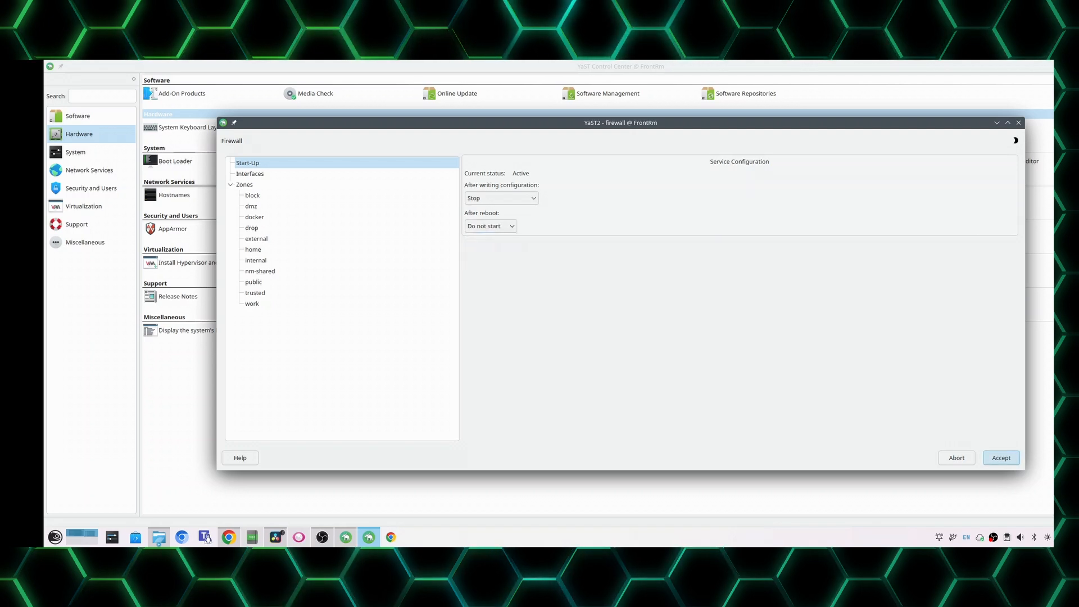
click(1001, 457)
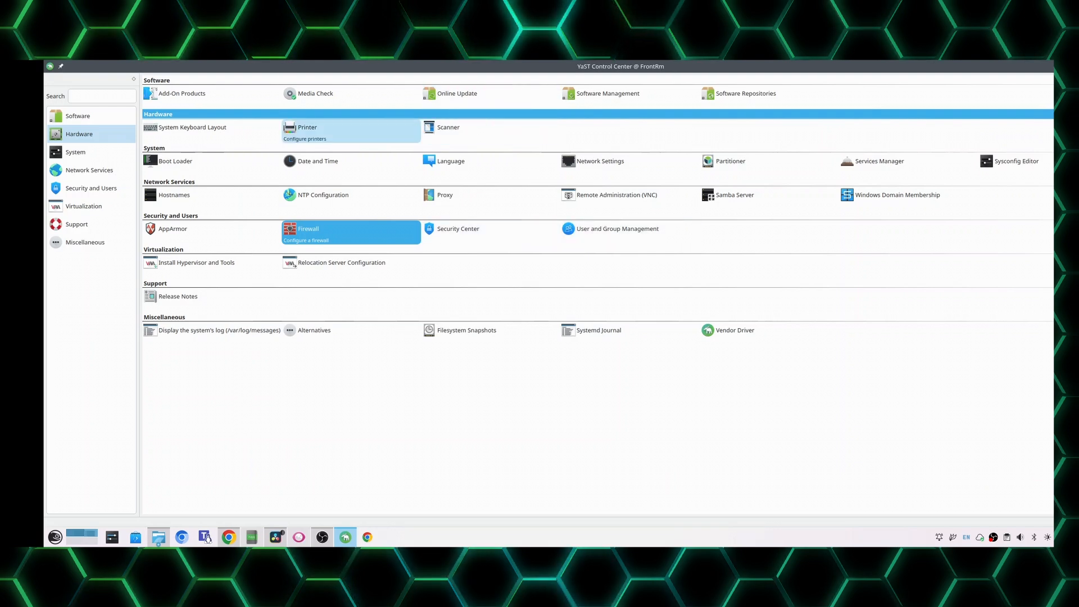
Reopen the printer configuration, start adding a new printer, and run hp-setup as the alternative setup for HP printers
click(306, 128)
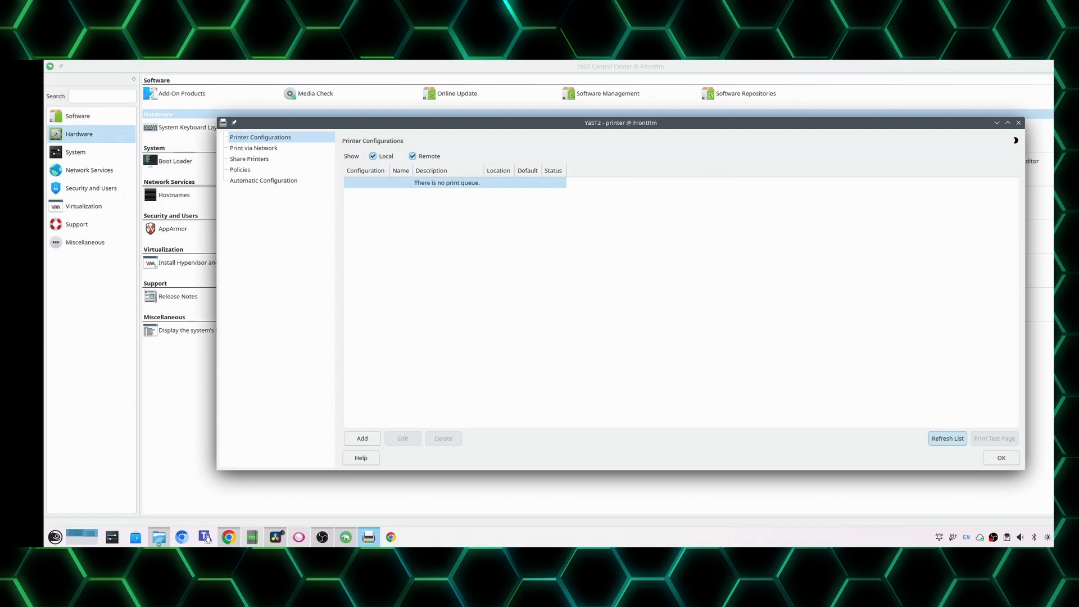
click(254, 148)
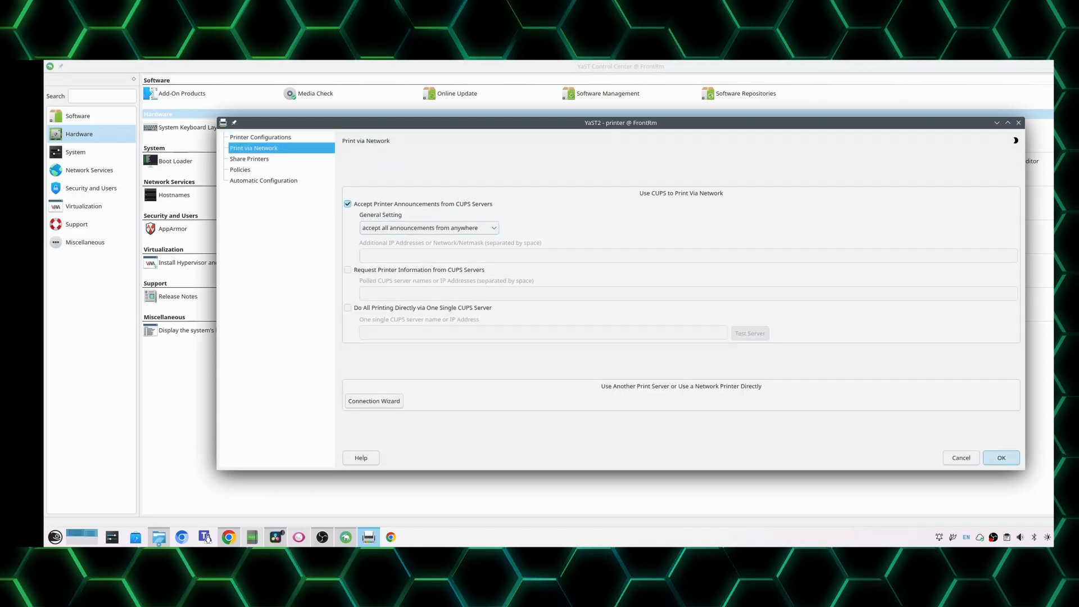
click(260, 137)
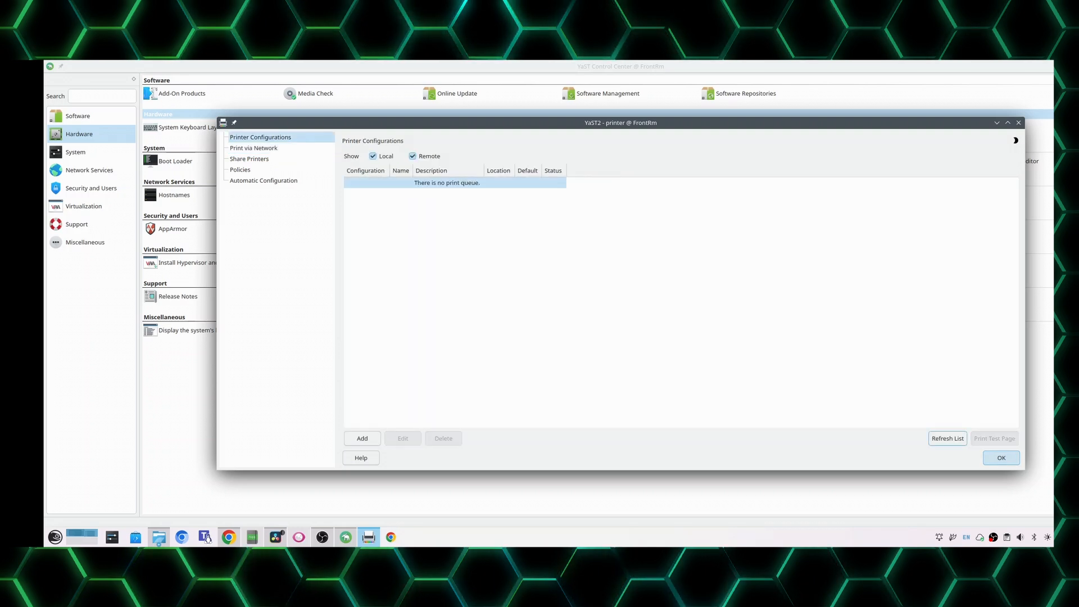
click(362, 438)
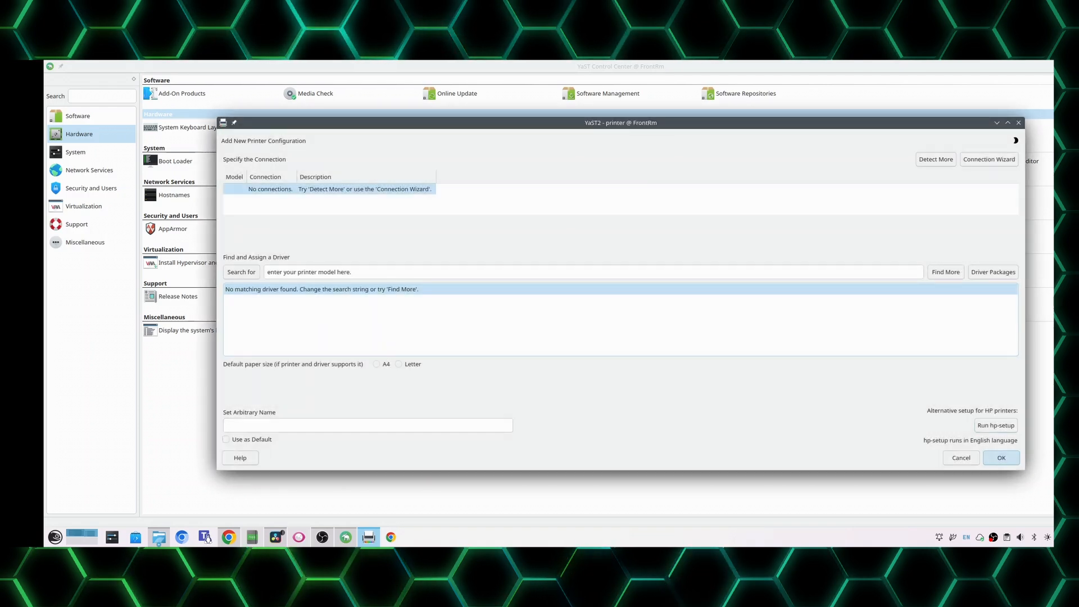
click(995, 425)
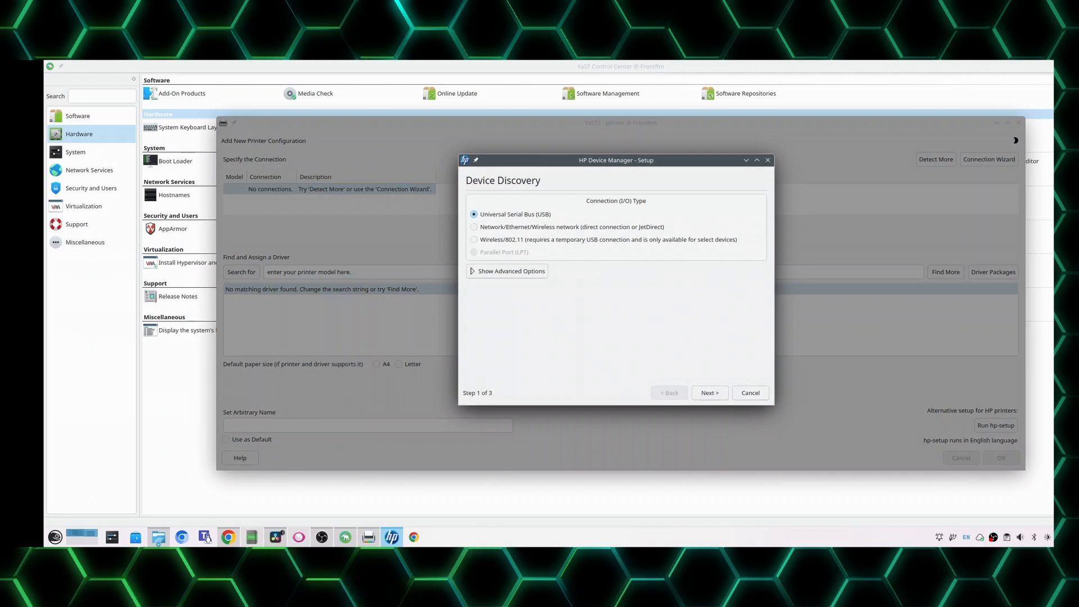
Discover printers over the Network/Ethernet/Wireless connection type and continue with the found HP Color LaserJet Pro m453-4
key(Down)
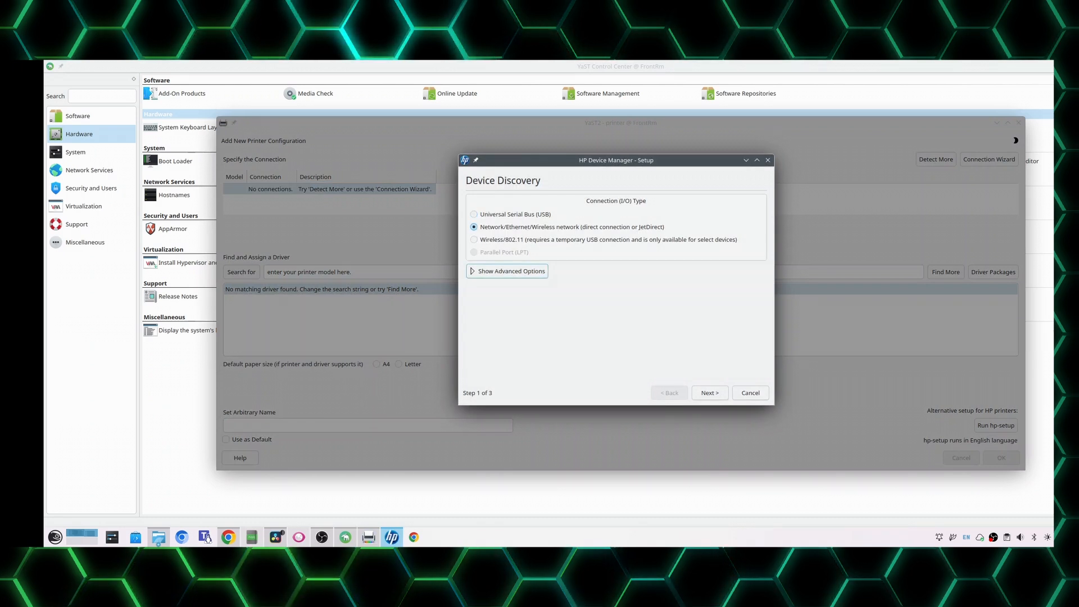
click(710, 392)
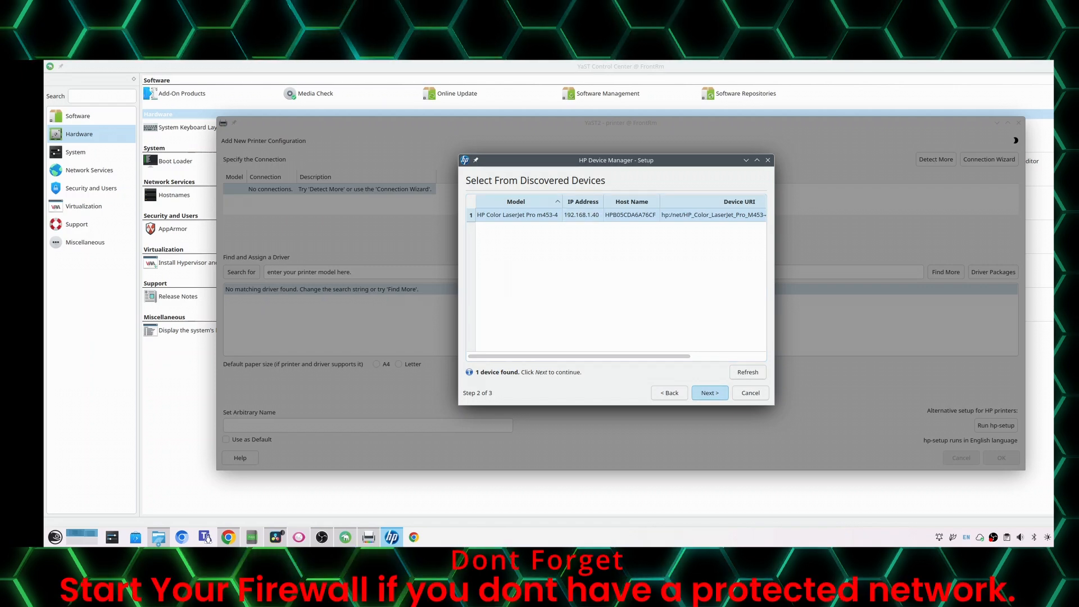
key(Return)
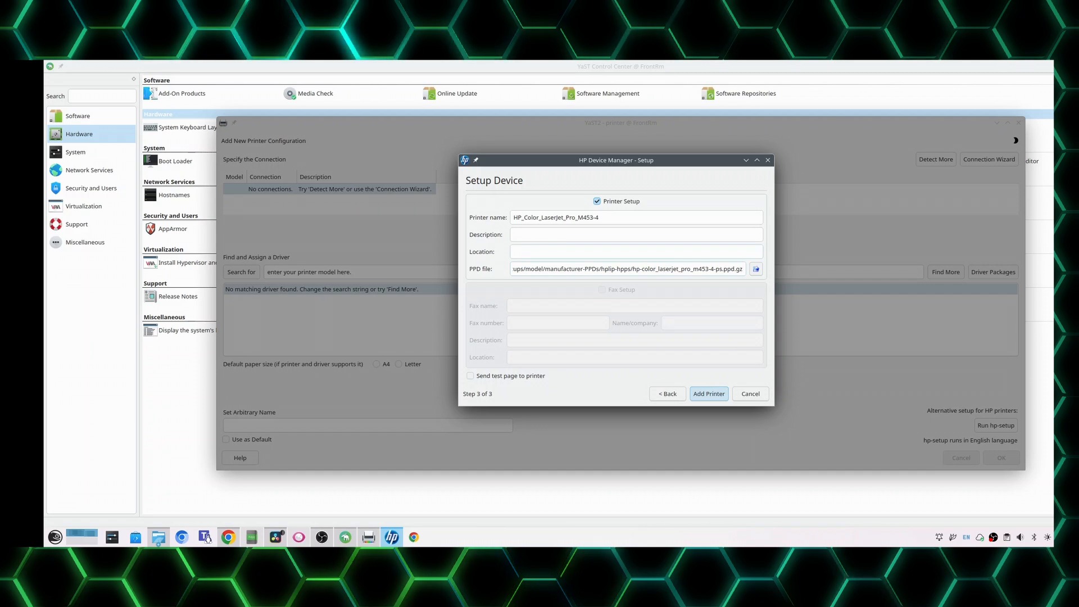
Set the printer's location to Office, enable sending a test page, add the printer, and accept the printer configurations
click(515, 251)
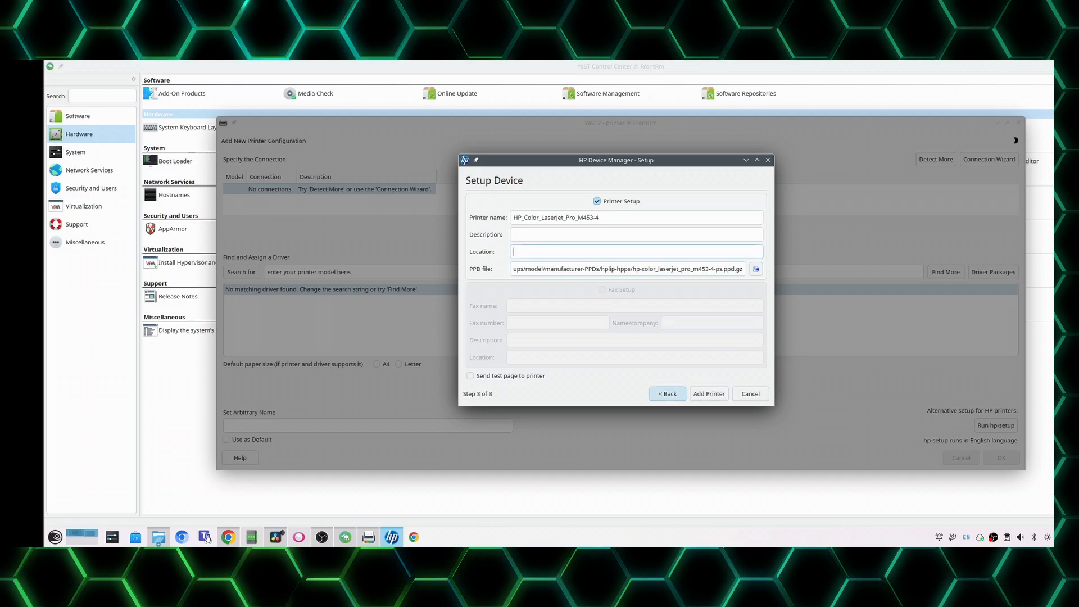
text(Office)
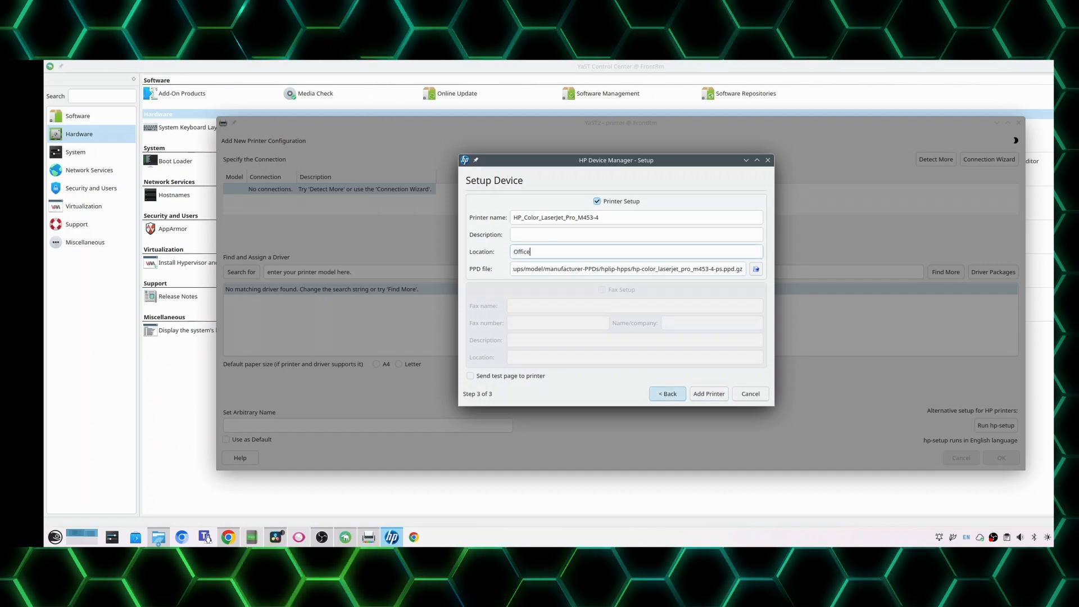
click(470, 376)
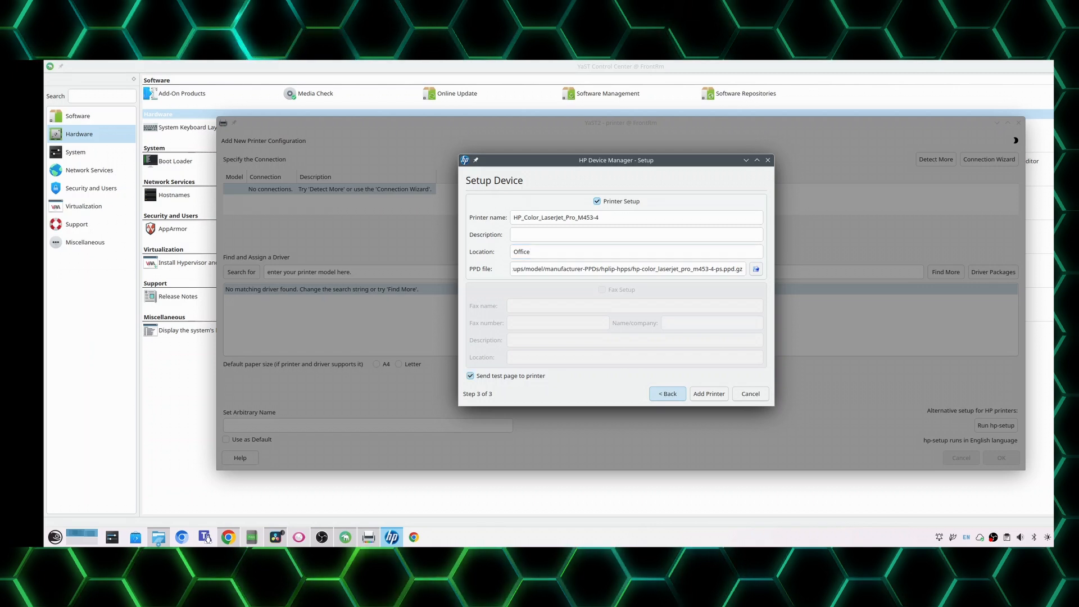
click(708, 394)
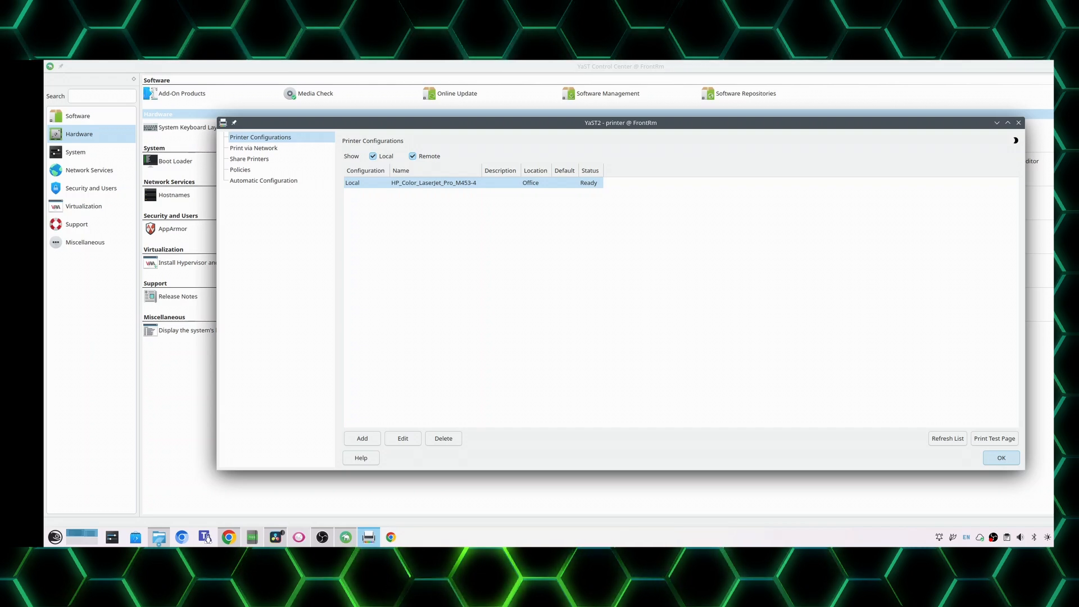
key(Return)
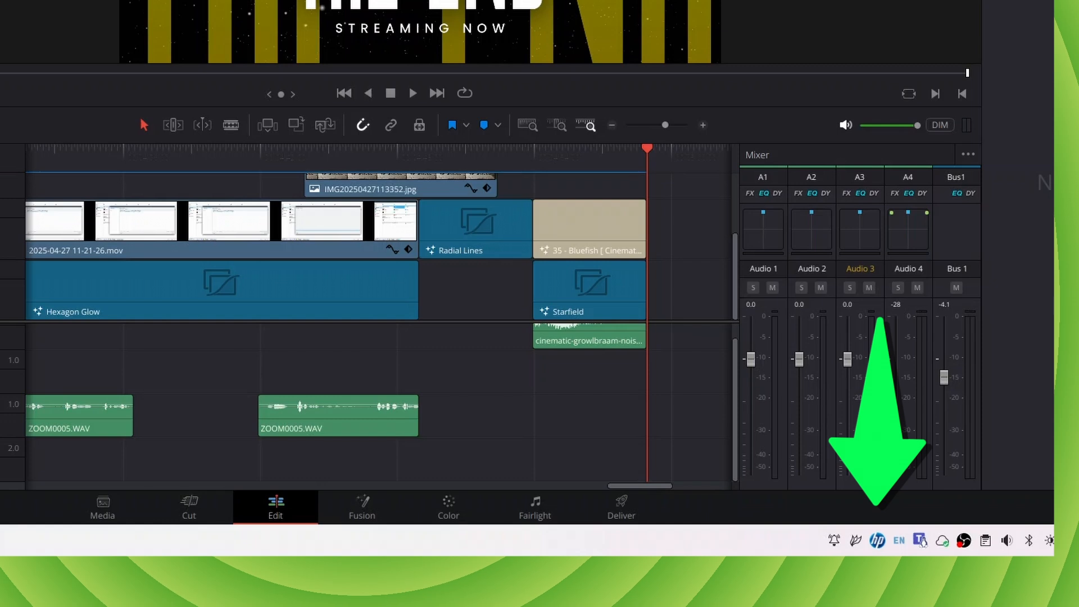
Open HP Device Manager and examine the printer's status, supplies, print settings and queue control, ending on its available actions
right_click(877, 540)
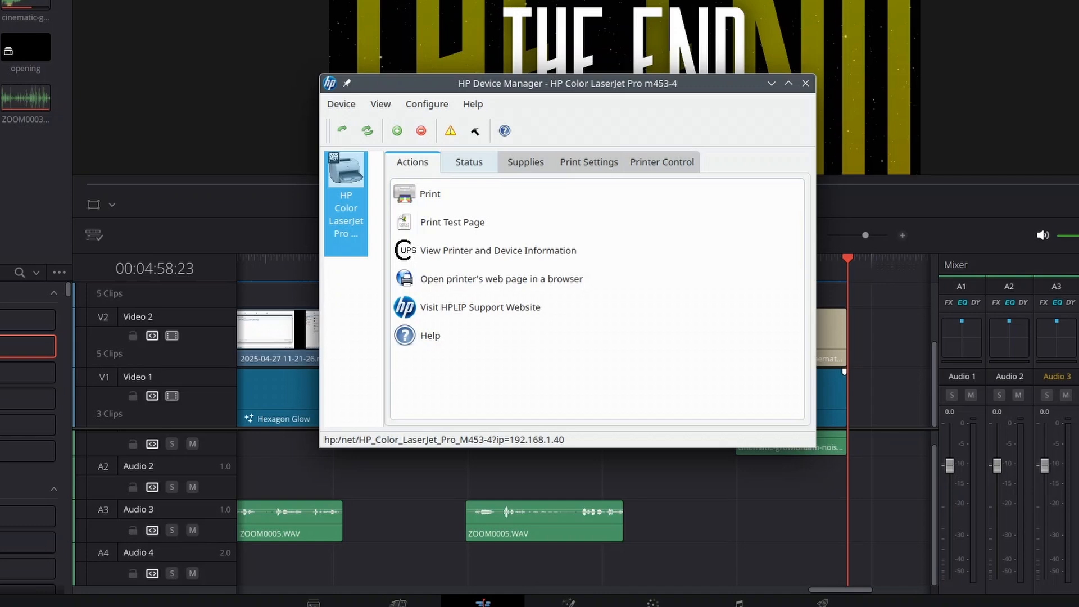
click(469, 162)
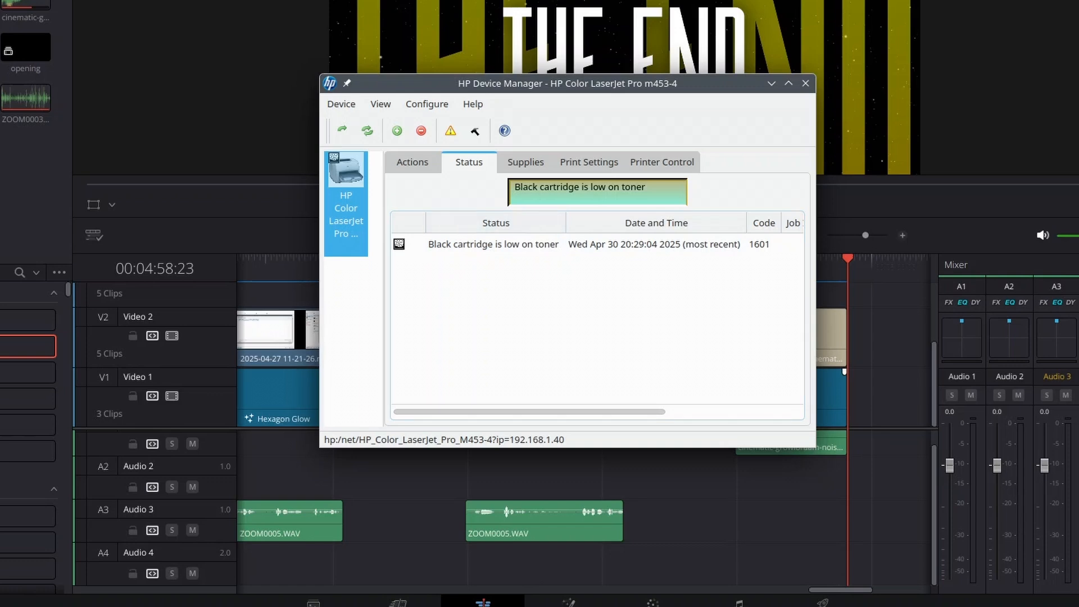
click(525, 162)
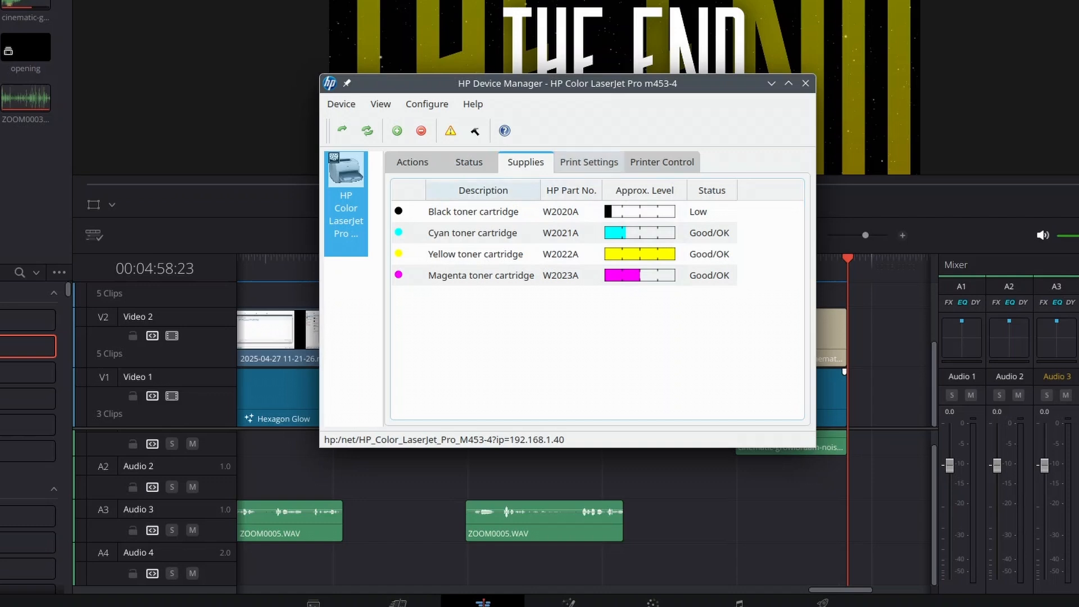
click(588, 162)
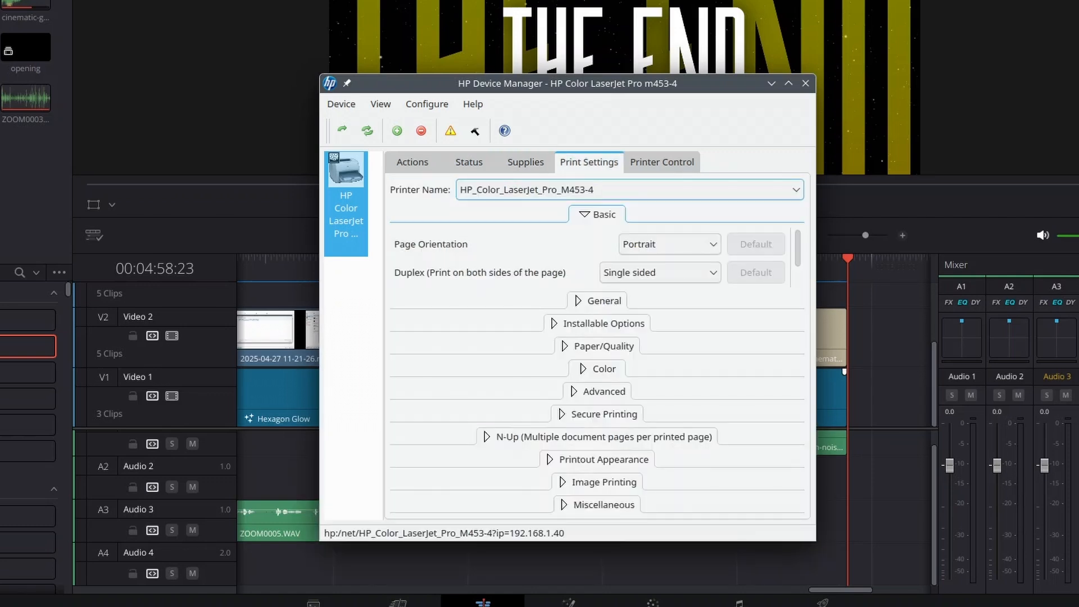
click(663, 161)
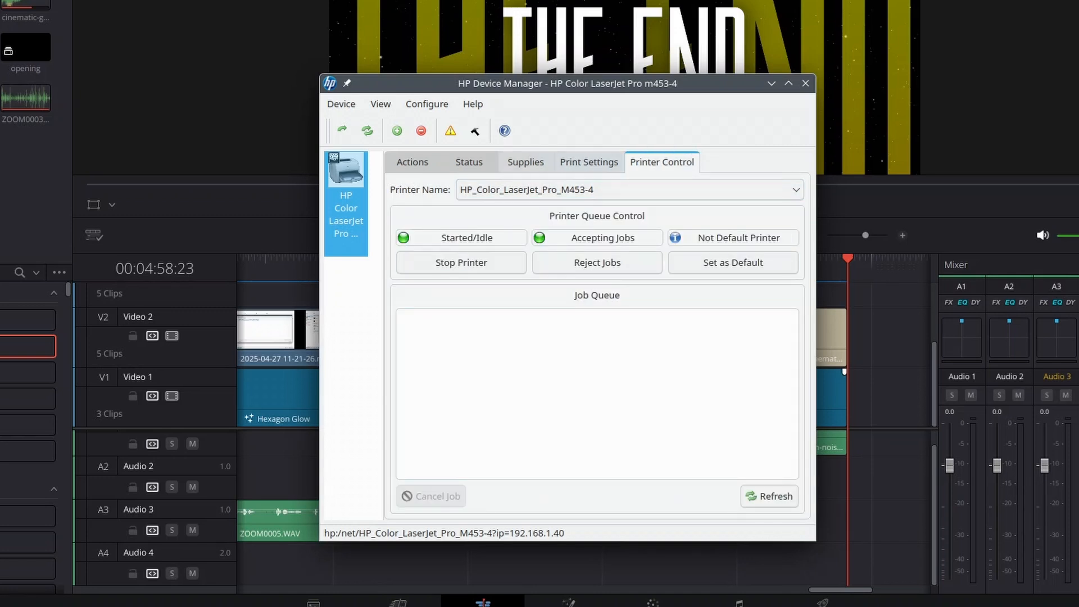
click(412, 162)
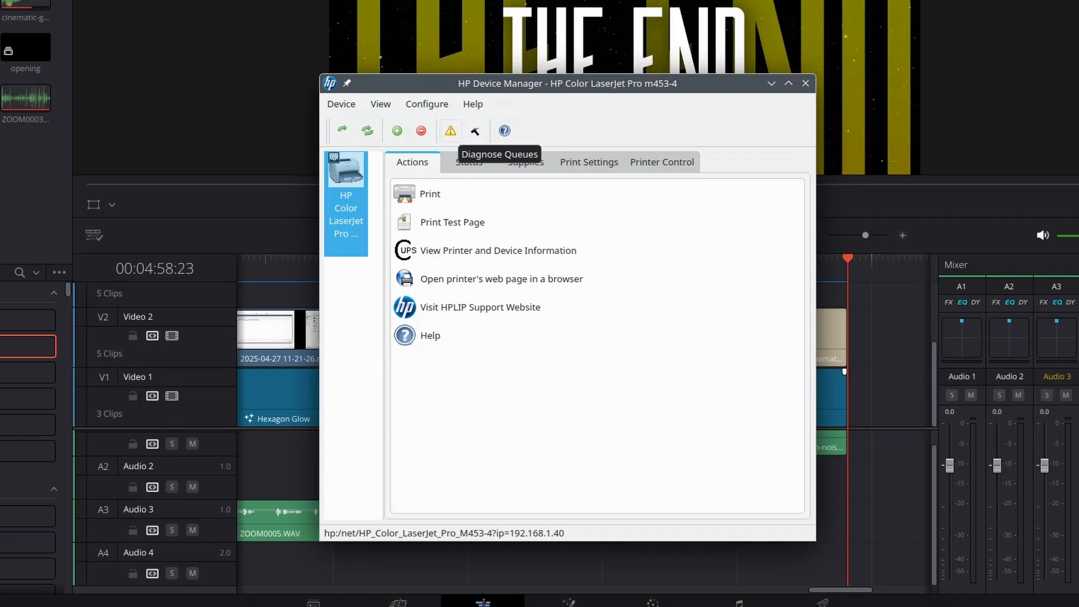
Examine the device manager's view options and device commands, including setup, removal, and queue and HPLIP driver diagnostics
click(381, 104)
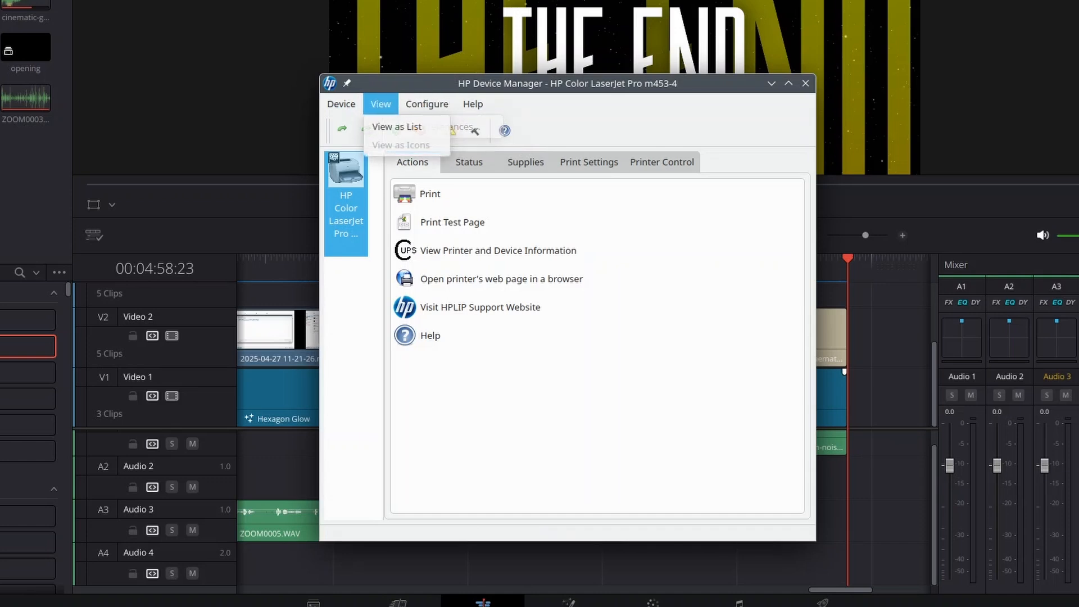
mouse_move(427, 104)
key(Right)
key(Right)
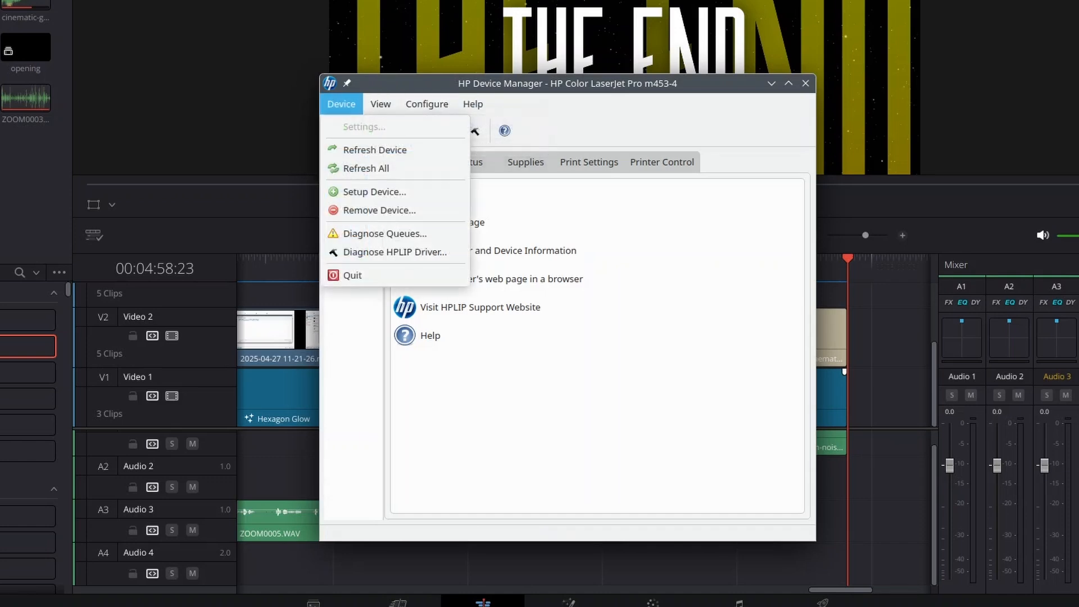
key(Down)
key(Down)
key(Down)
key(Down)
key(Down)
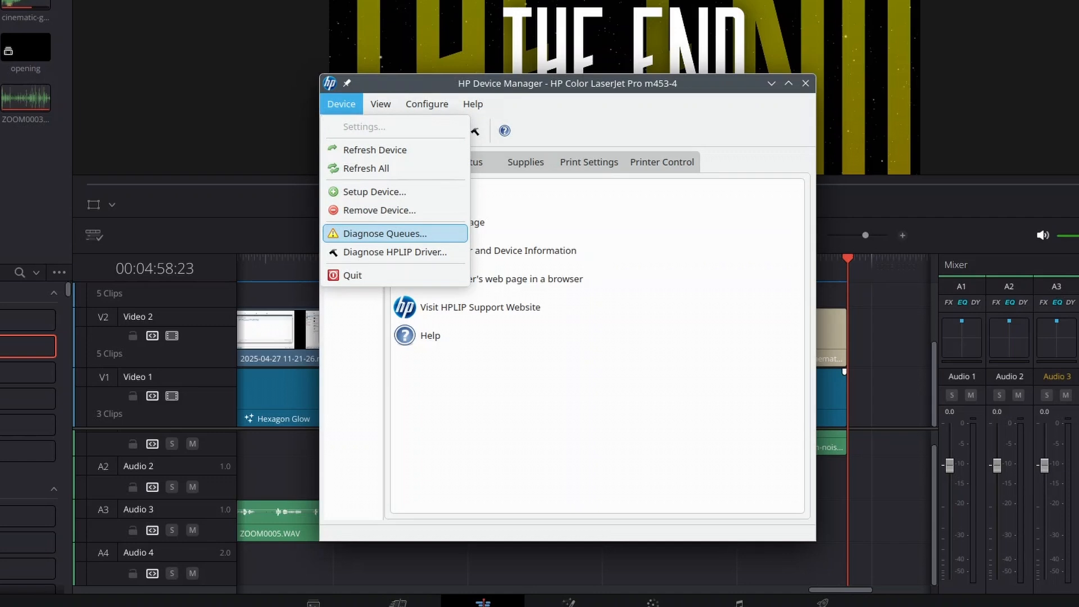
key(Down)
key(Down)
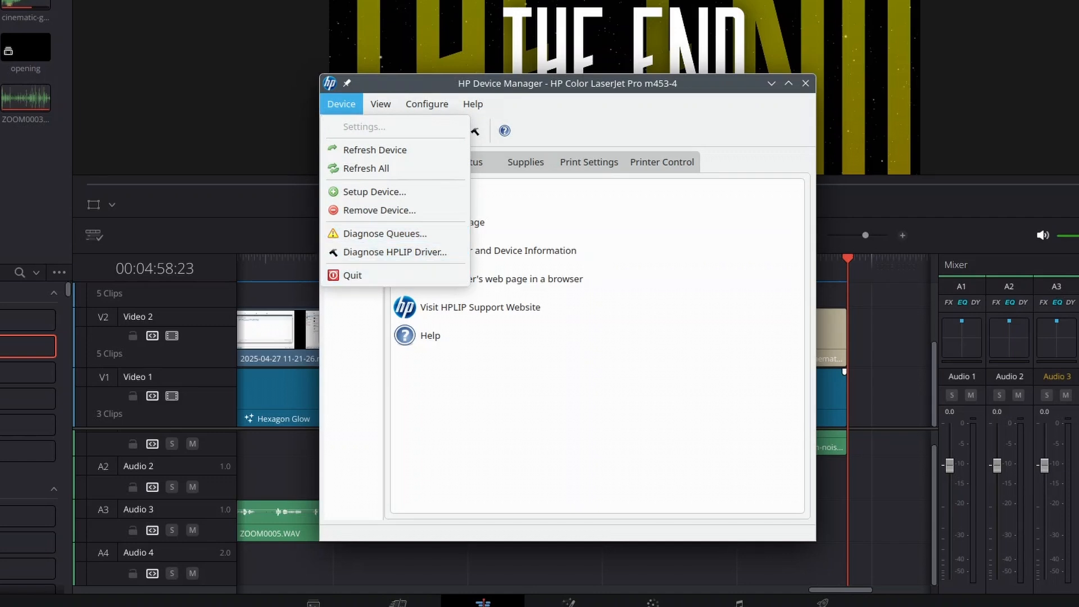